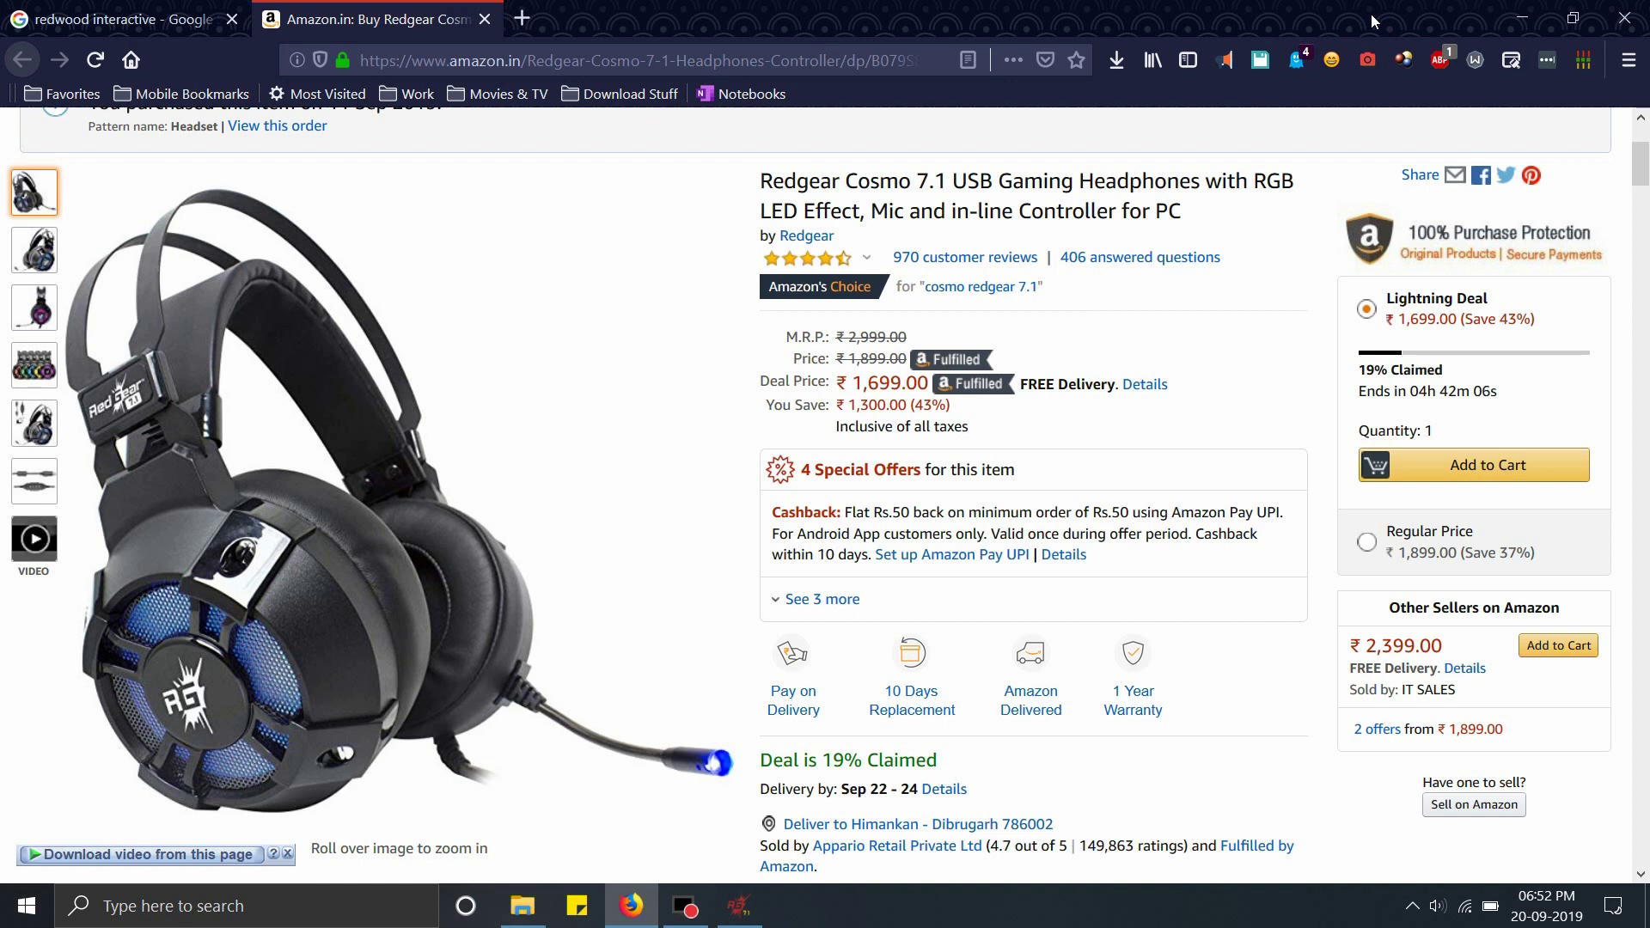
# - Switch between the Amazon listing and the Google results, ending on the 'redwood interactive' results
pyautogui.hotkey('ctrl', 'shift', 'Tab')
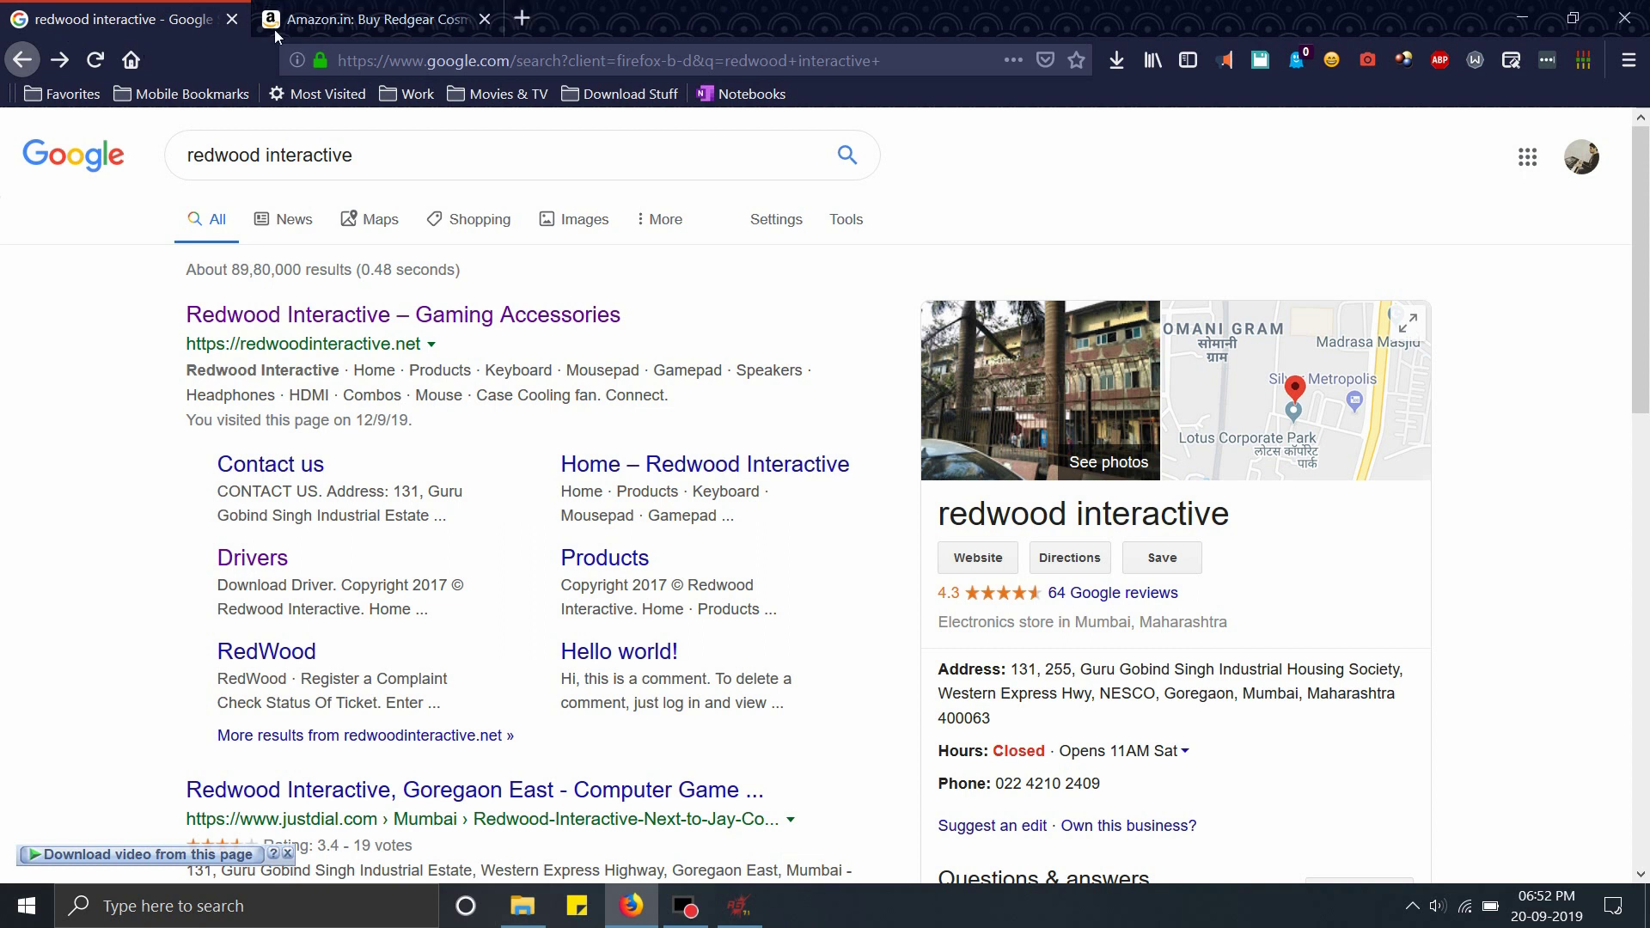
pyautogui.hotkey('ctrl', 'Tab')
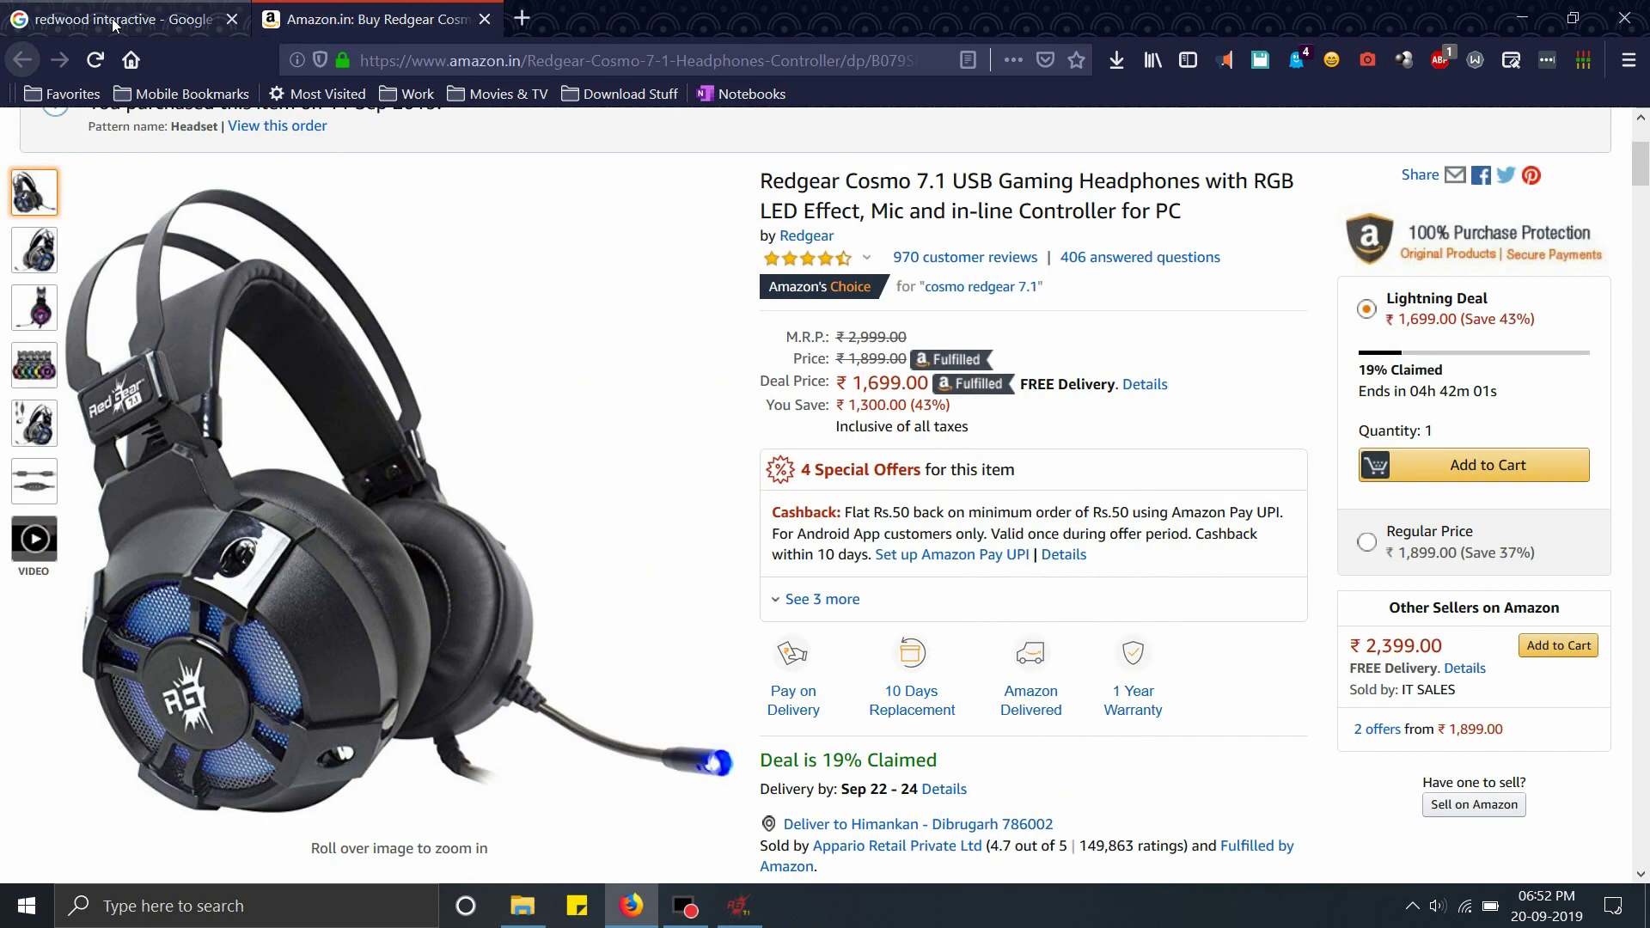
pyautogui.click(112, 23)
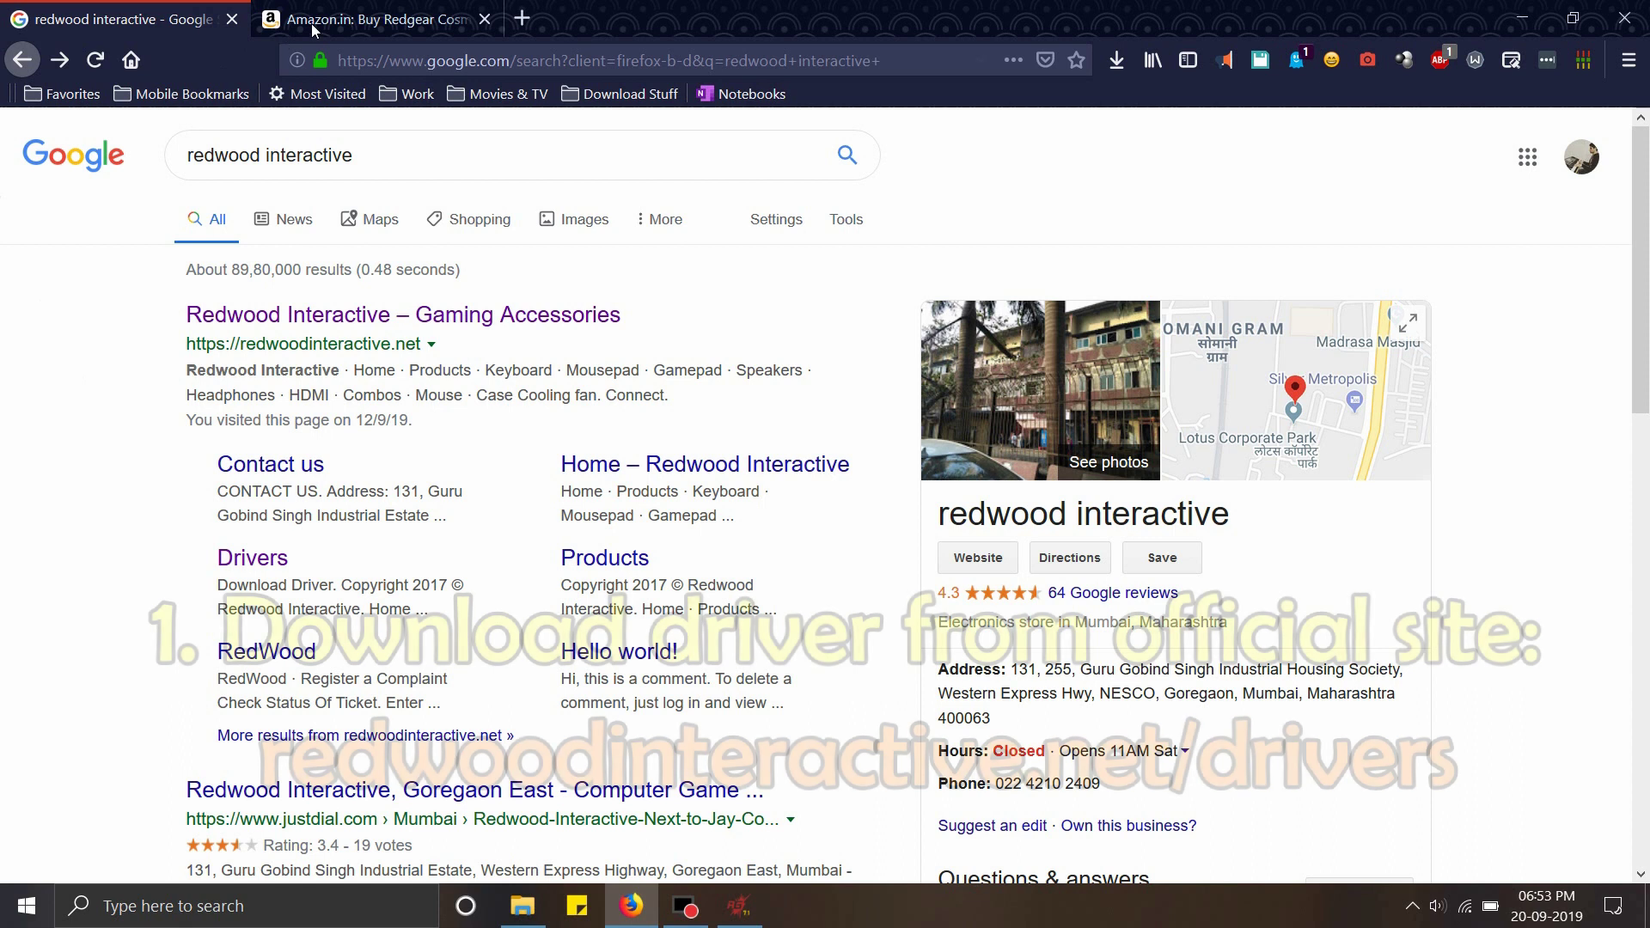
# - Open redwoodinteractive.net, load its Redgear Drivers page, then switch to the Amazon listing
pyautogui.click(263, 322)
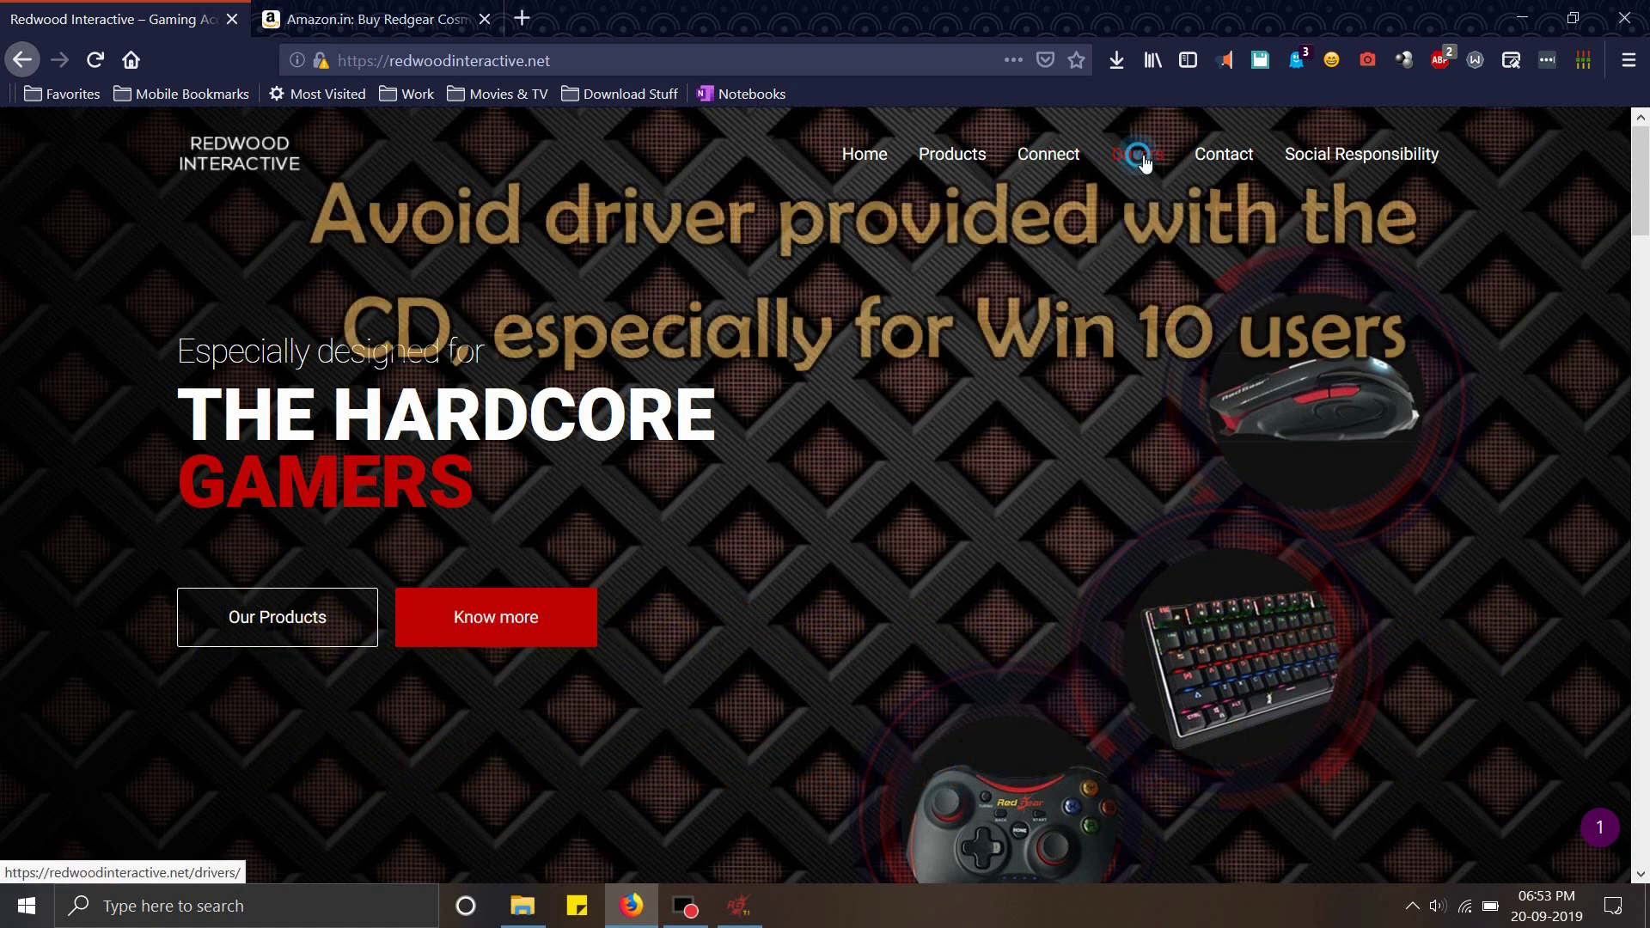
pyautogui.click(86, 638)
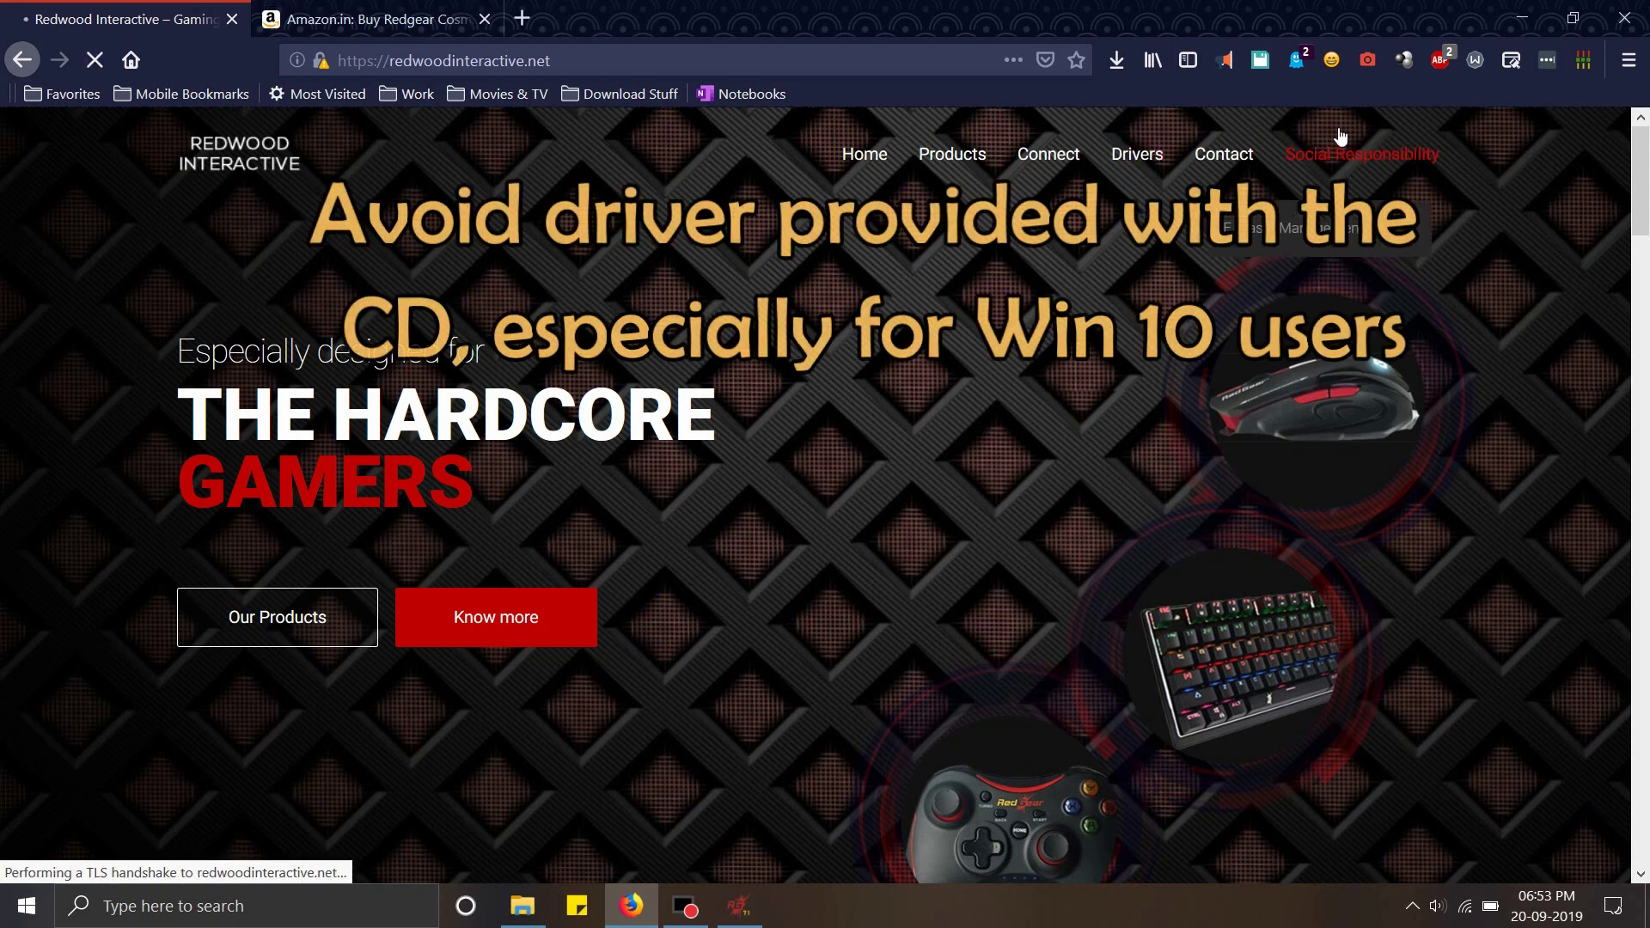
pyautogui.click(1160, 154)
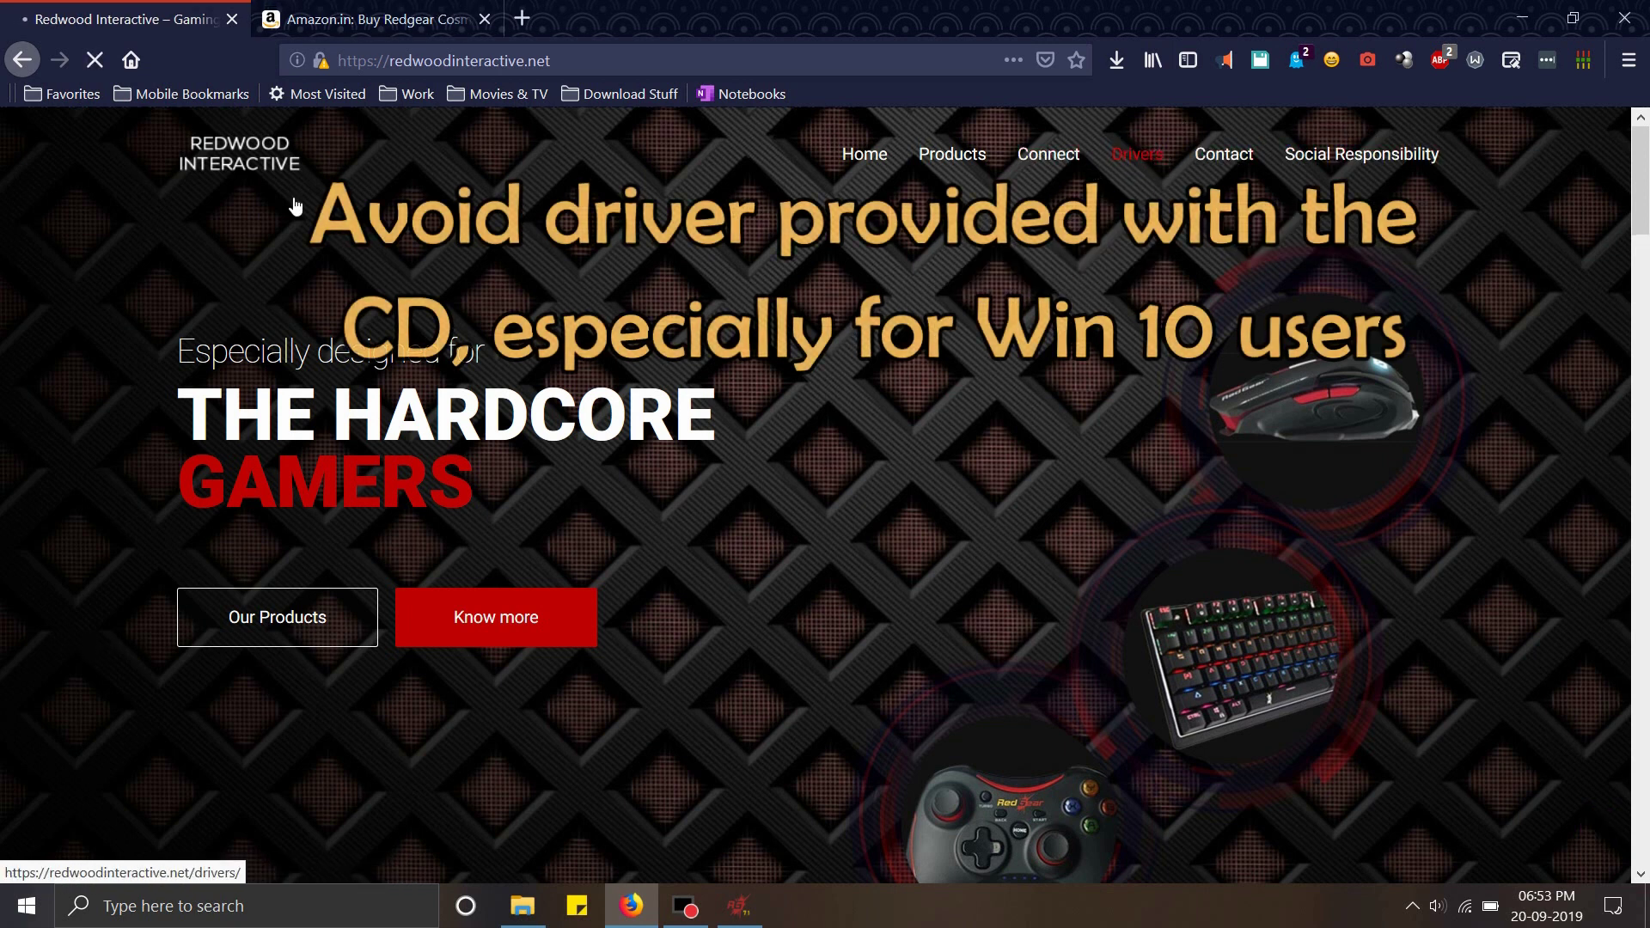
pyautogui.click(326, 17)
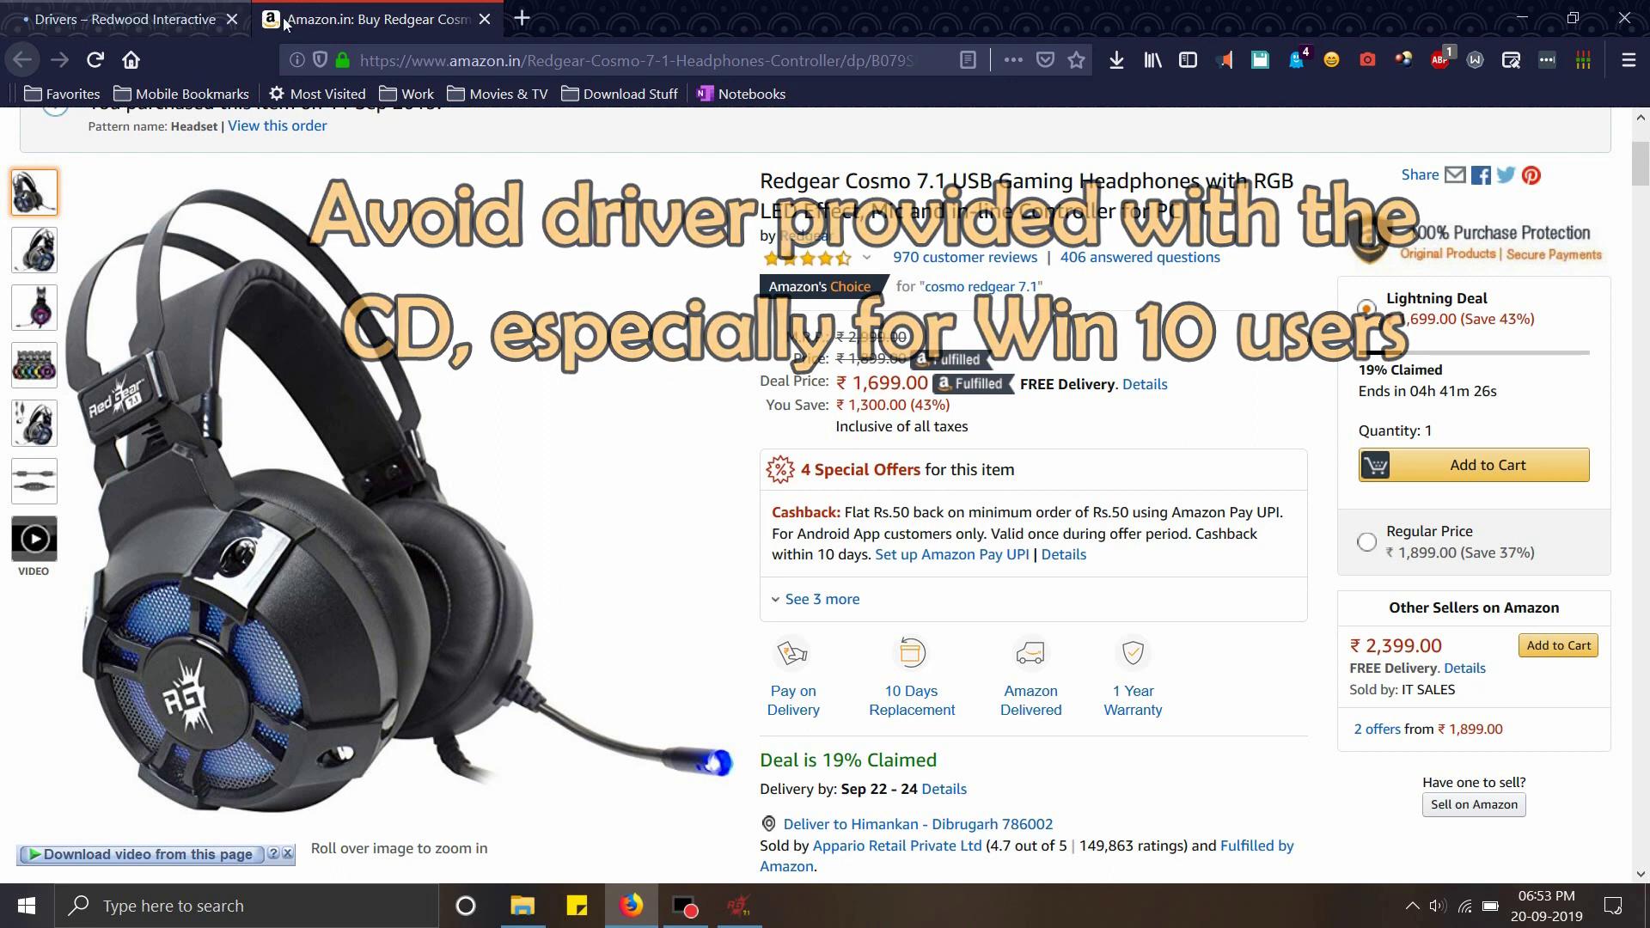
# - Close the Amazon tab and download RedGear COSMO 7.1-20180703.exe from the Cosmo 7.1 driver link
pyautogui.click(484, 18)
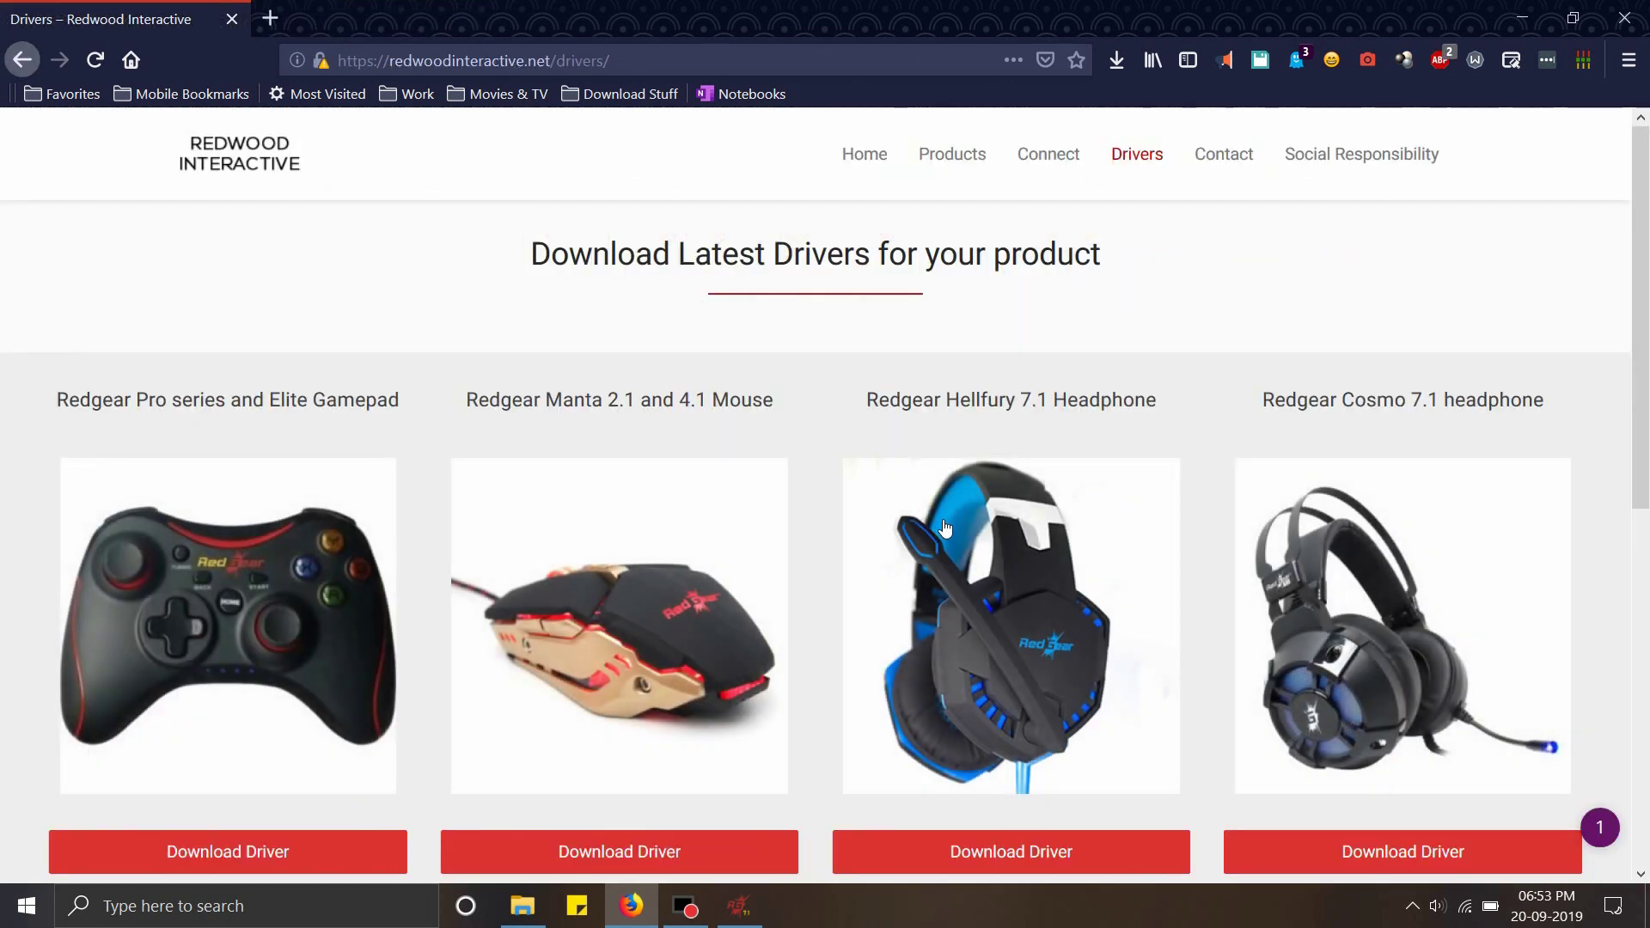
pyautogui.scroll(-2, 952, 536)
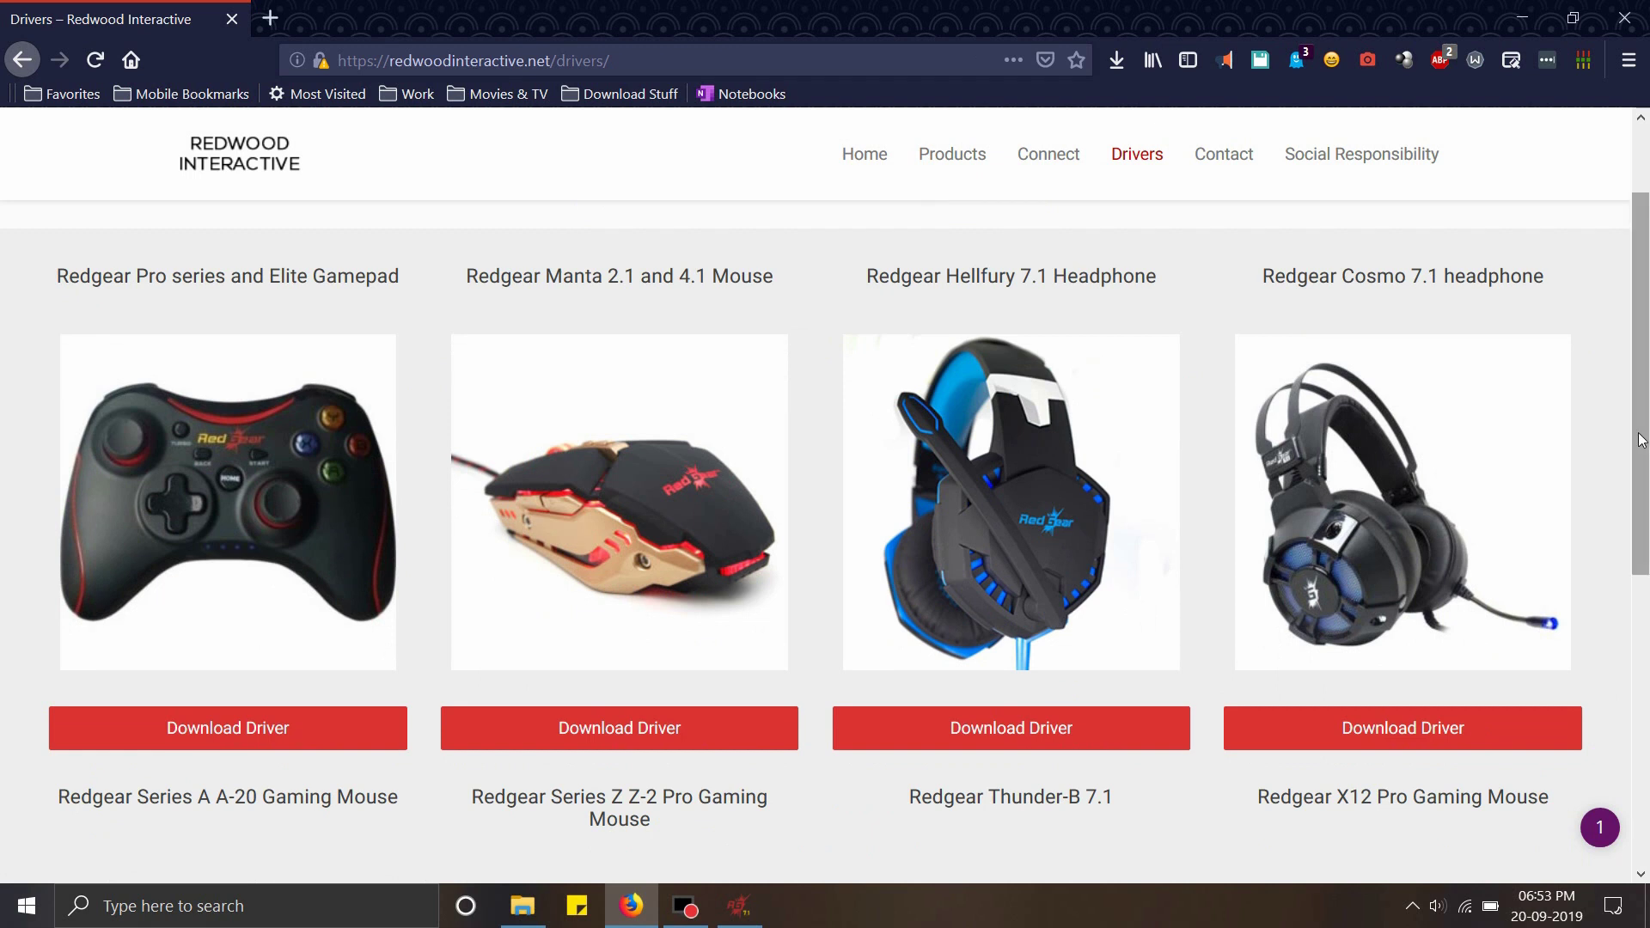
pyautogui.scroll(1, 1611, 456)
pyautogui.scroll(-5, 1547, 550)
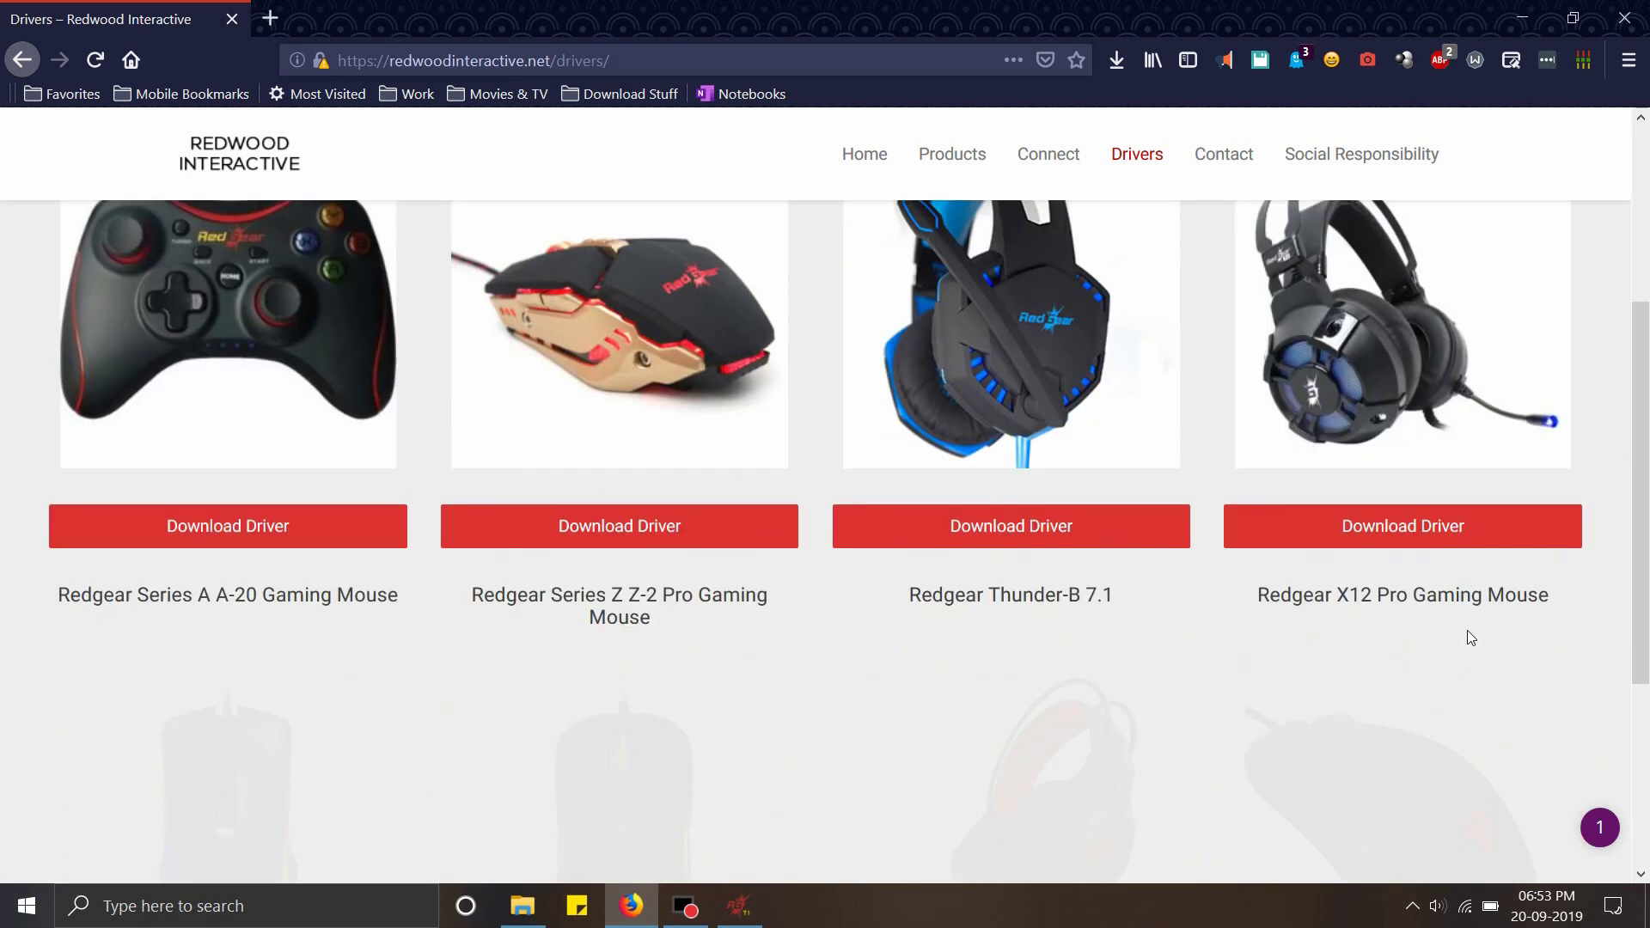
pyautogui.click(1341, 480)
pyautogui.scroll(4, 1571, 560)
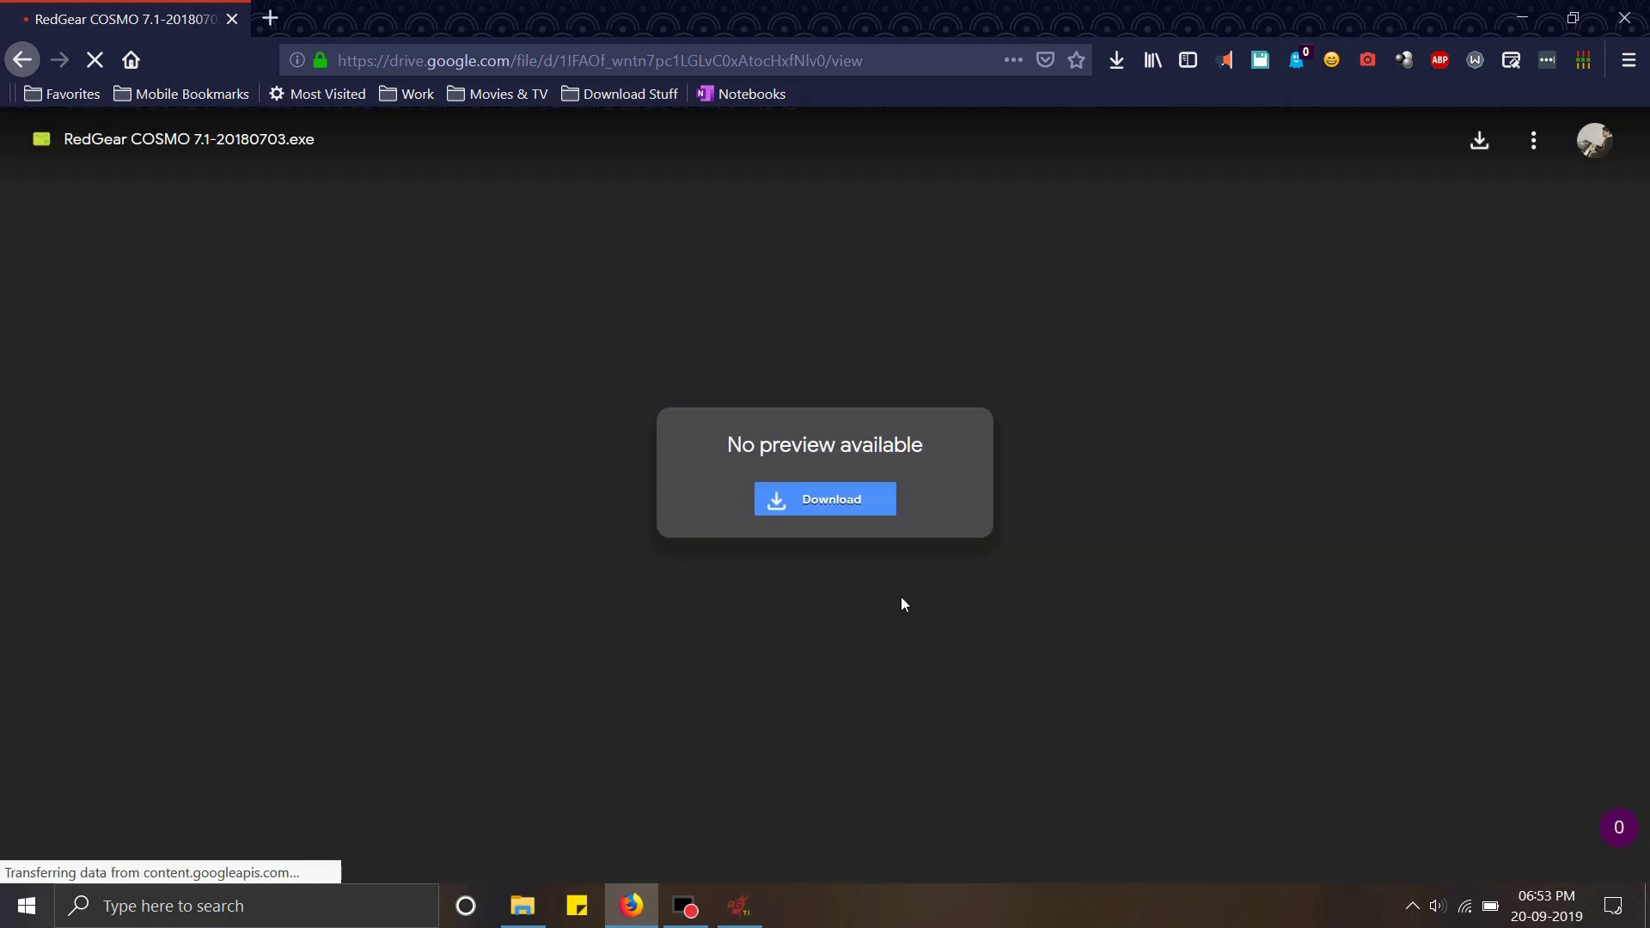
pyautogui.click(854, 502)
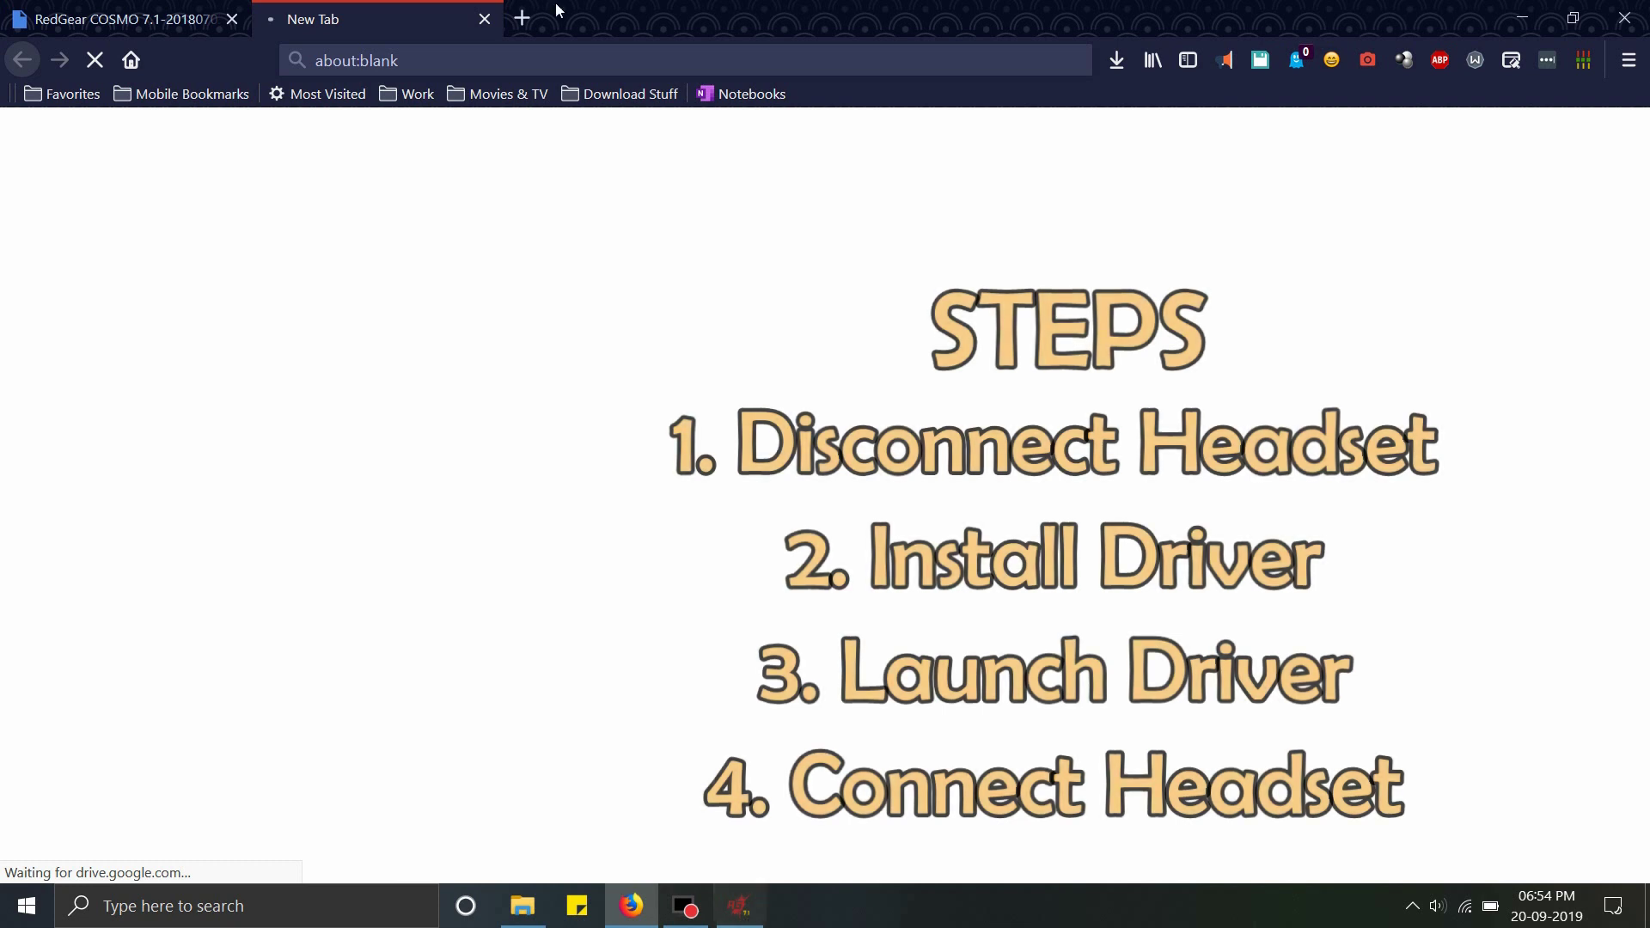
# - Close the blank tab, minimize File Explorer, move the RedGear window up-left, and press 3D on
pyautogui.click(484, 19)
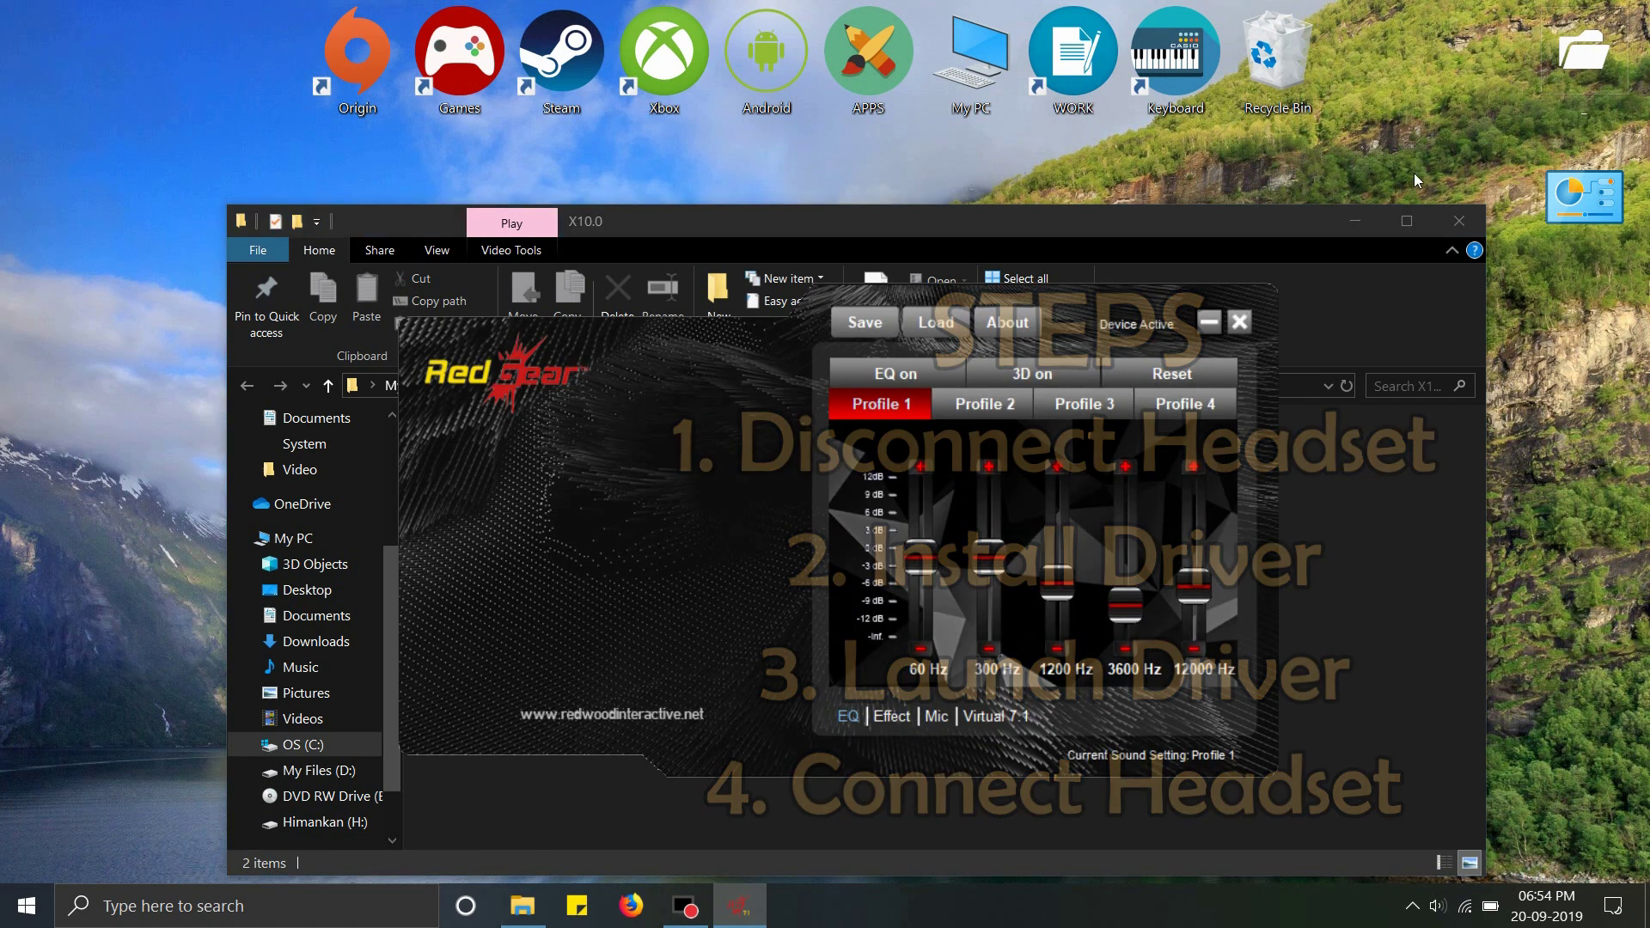
pyautogui.click(1355, 221)
pyautogui.moveTo(702, 348); pyautogui.dragTo(659, 189)
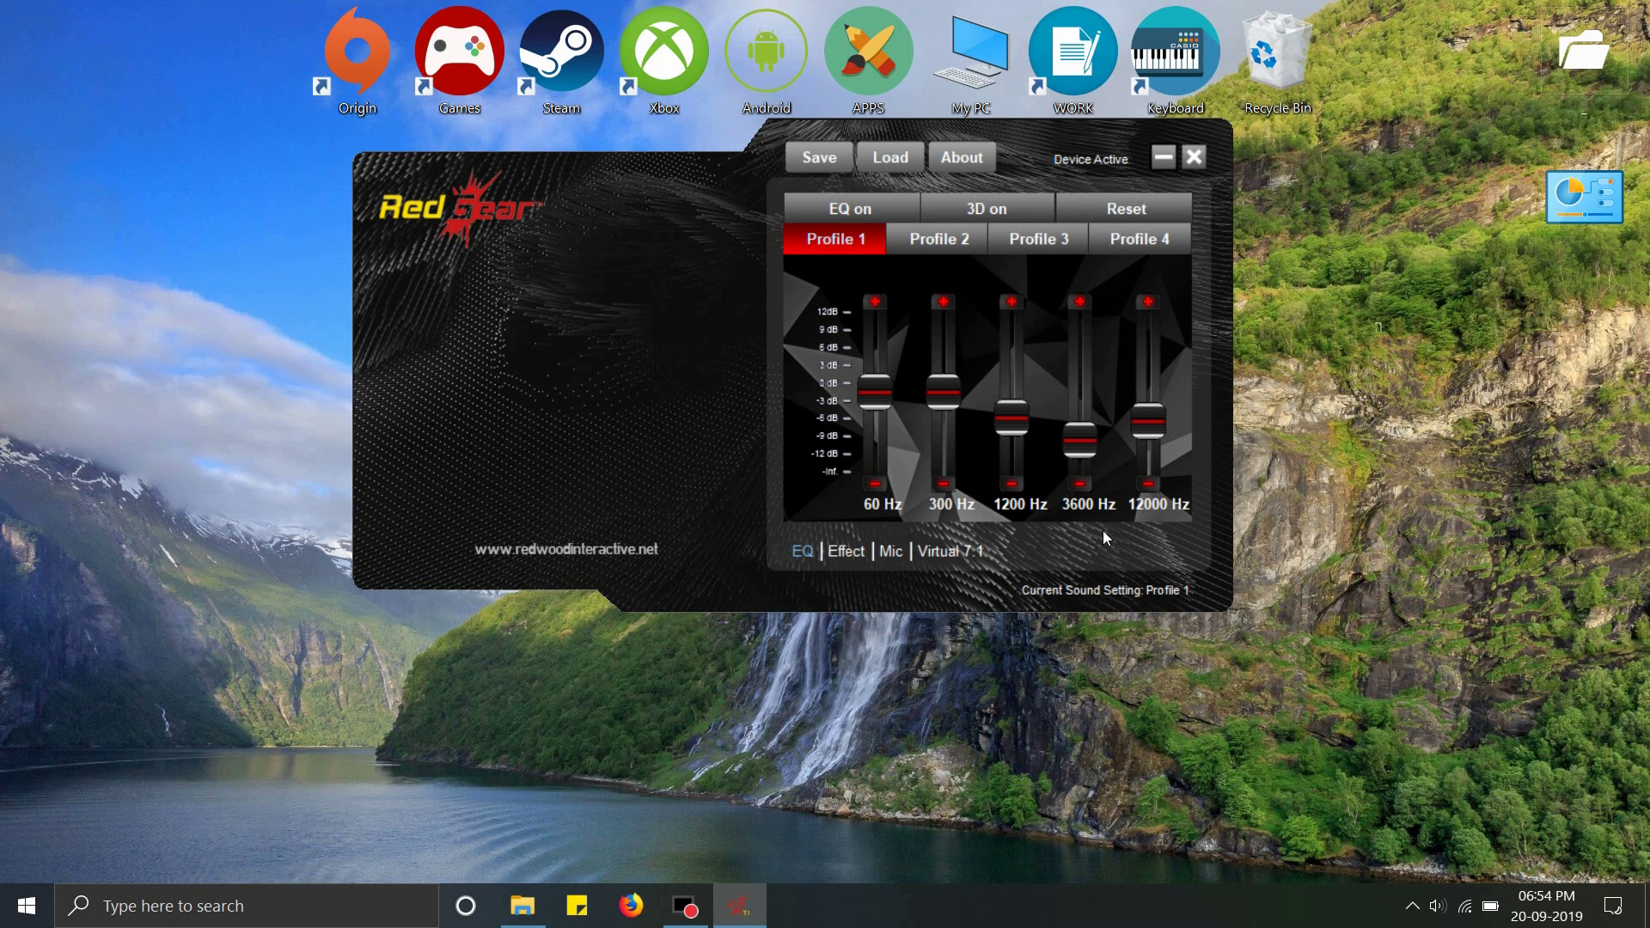
pyautogui.click(989, 213)
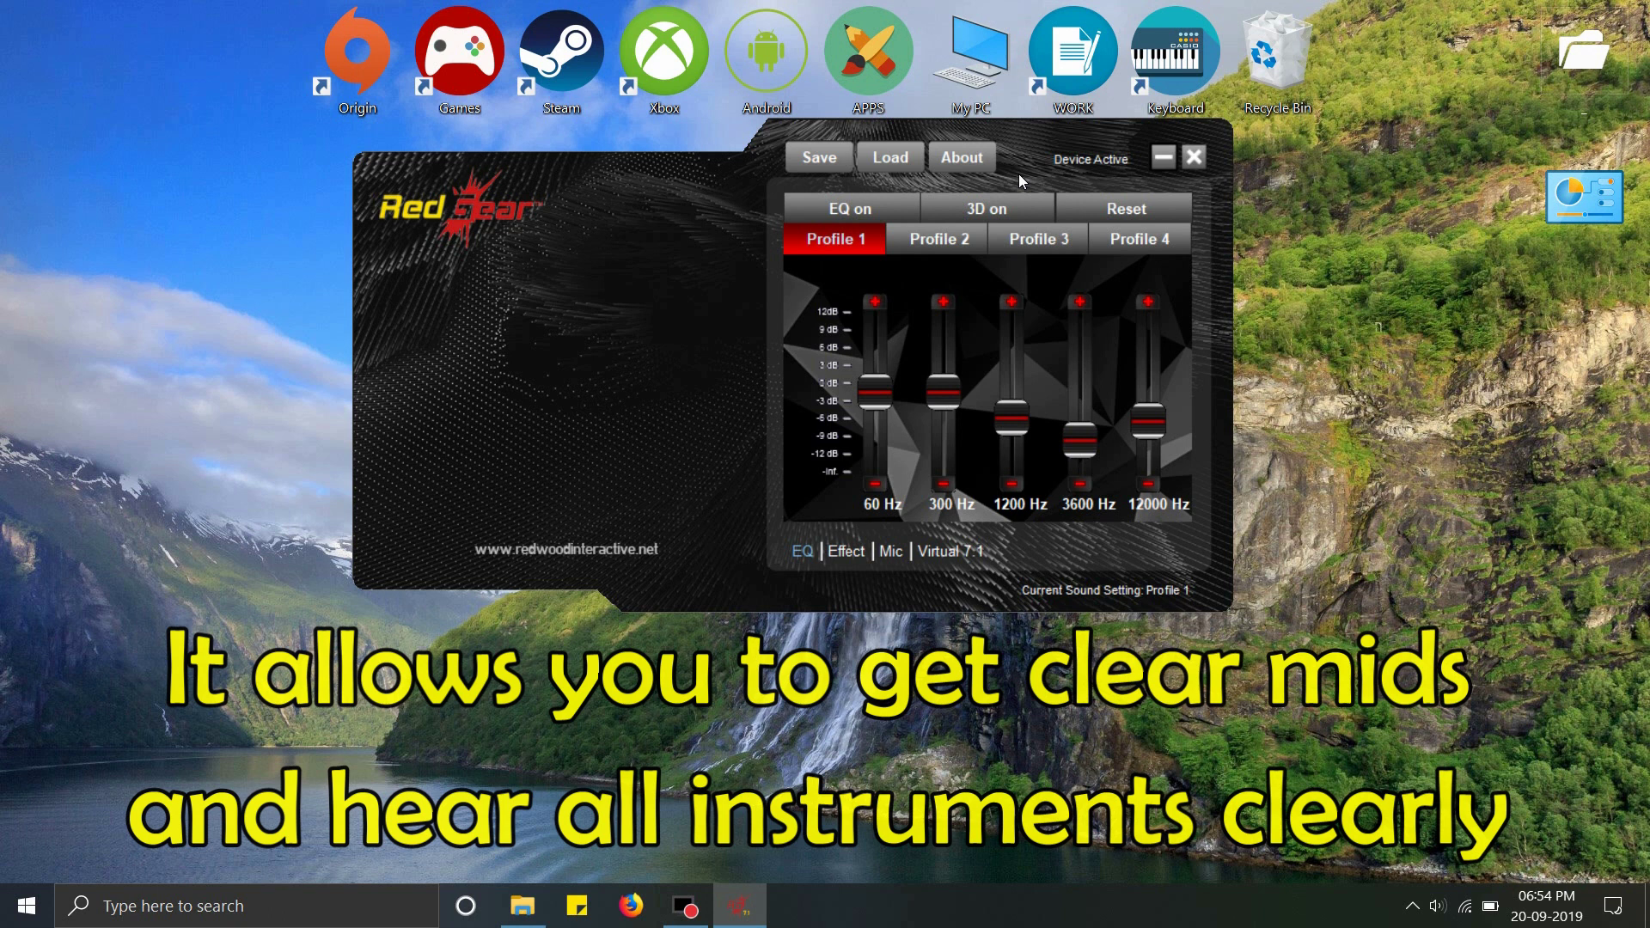
# - Toggle the 3D effect until it stays on, then enable EQ for Profile 1
pyautogui.click(1007, 212)
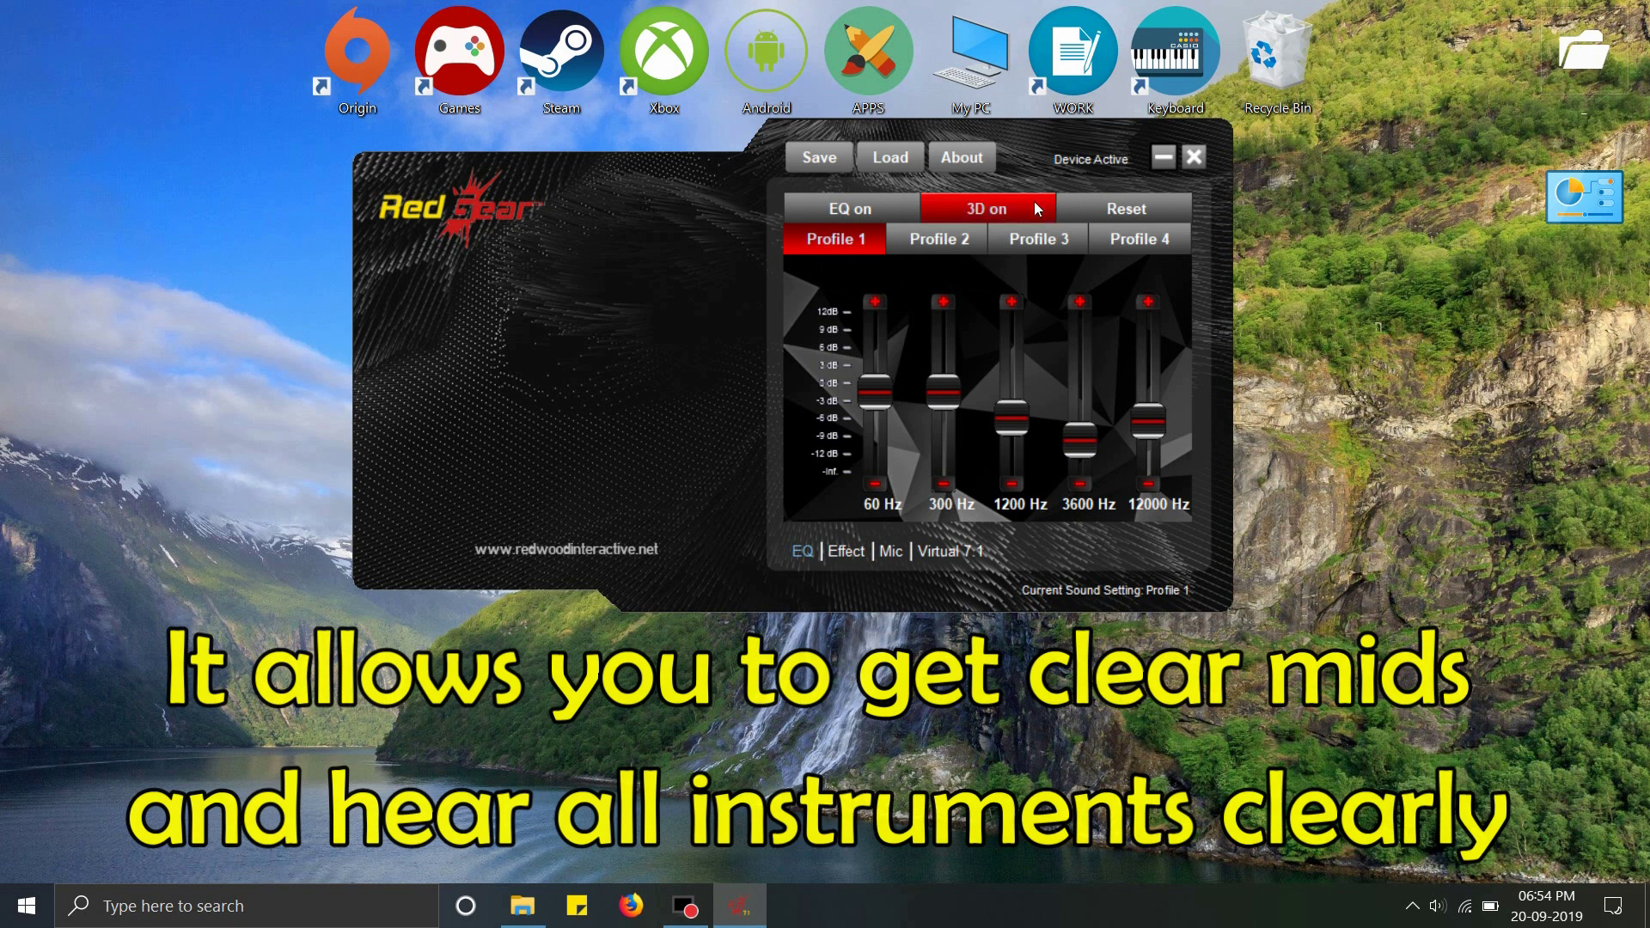
pyautogui.click(1033, 209)
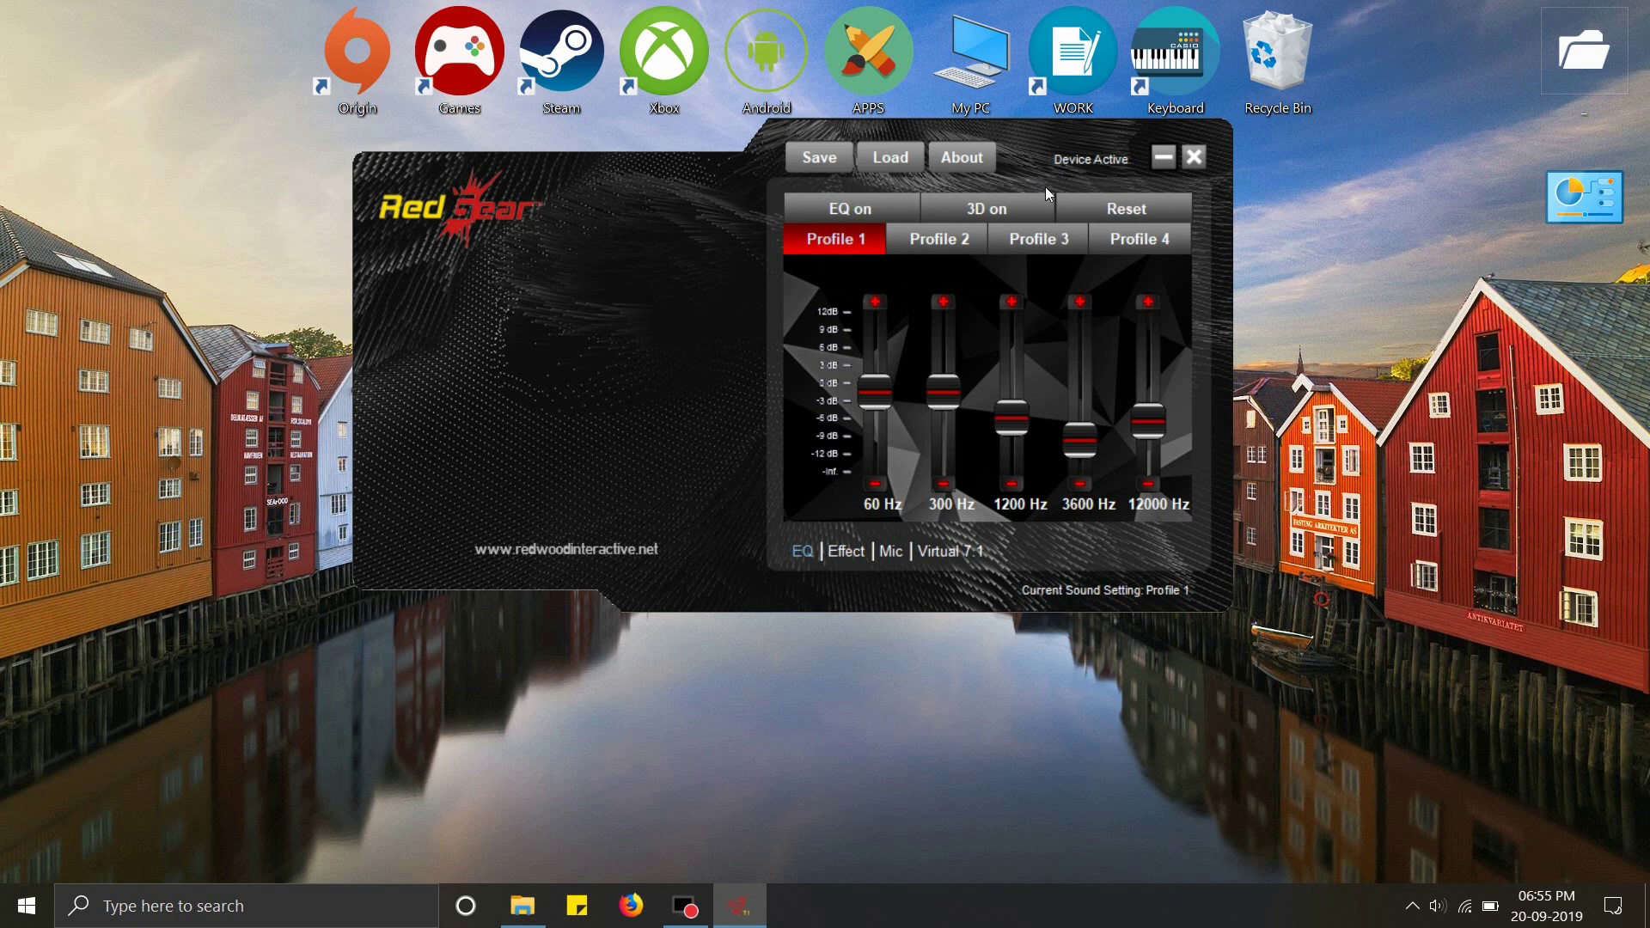
pyautogui.click(1026, 205)
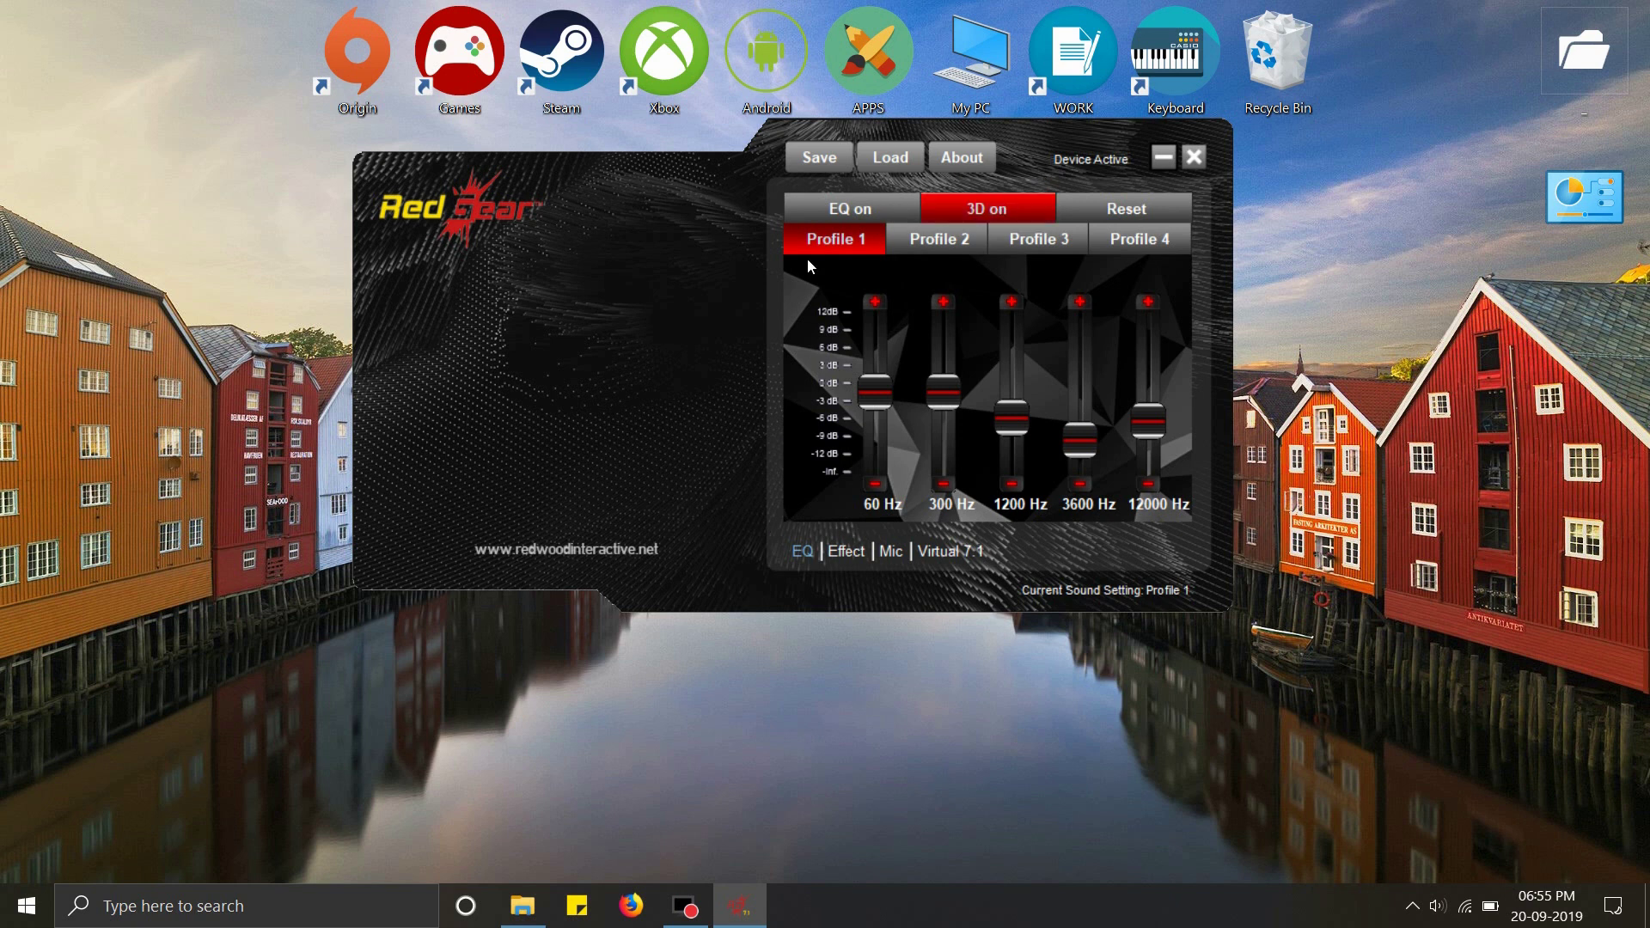
pyautogui.click(847, 209)
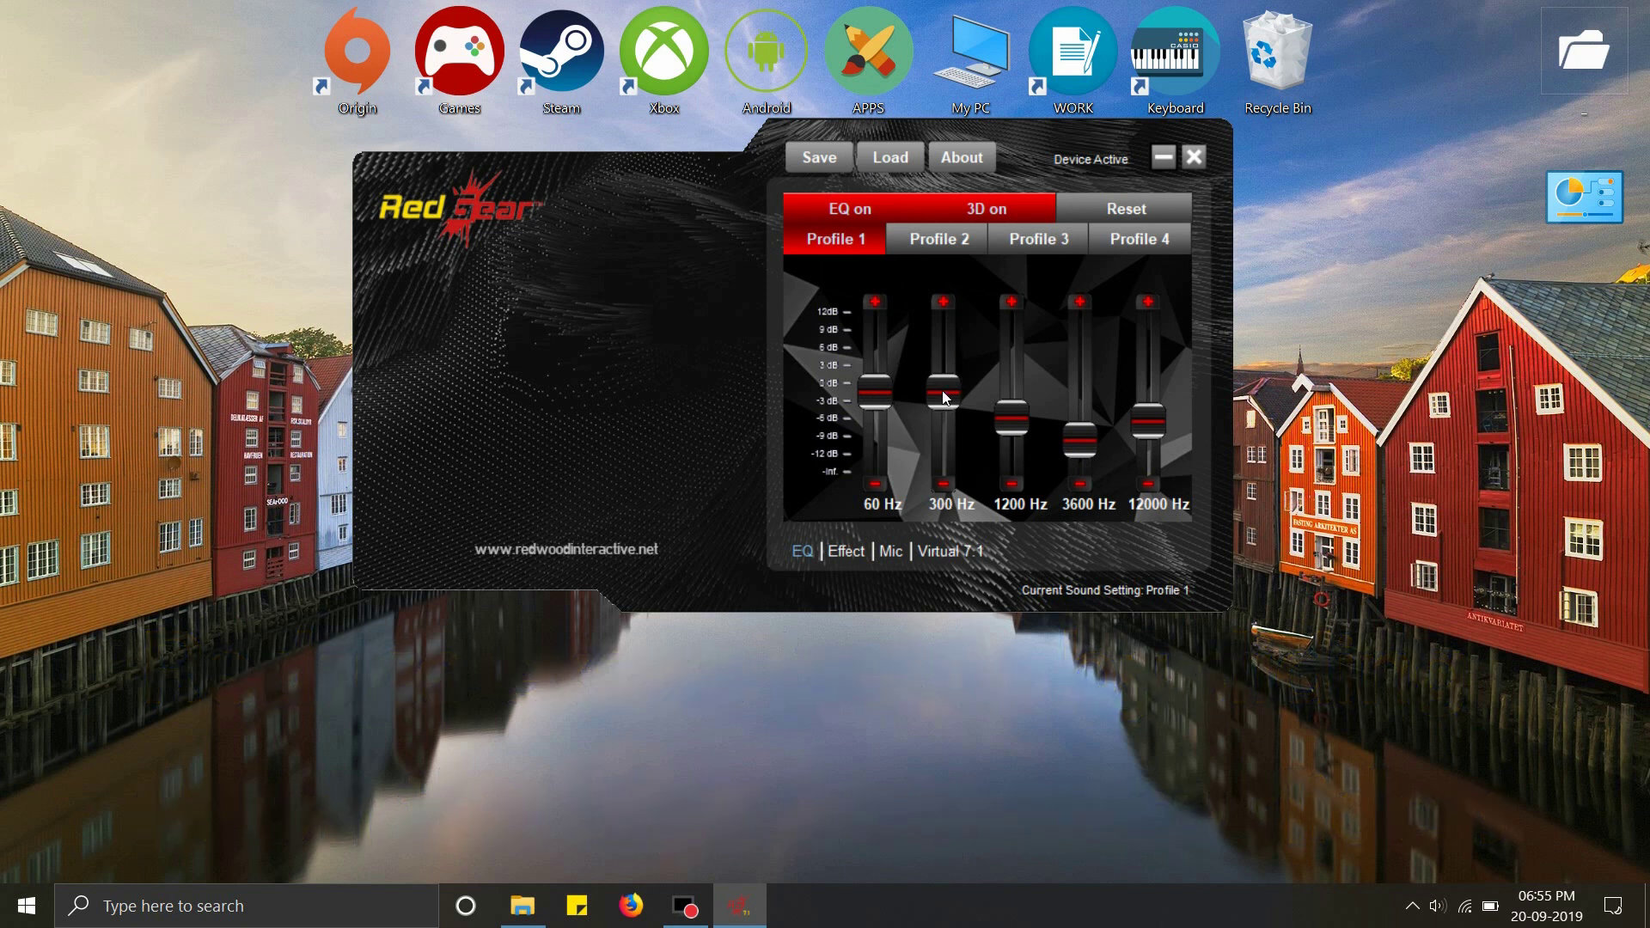
# - Raise the 300 Hz band slightly and enable Virtual 7.1 surround, returning to the EQ bands
pyautogui.moveTo(952, 385); pyautogui.dragTo(876, 392)
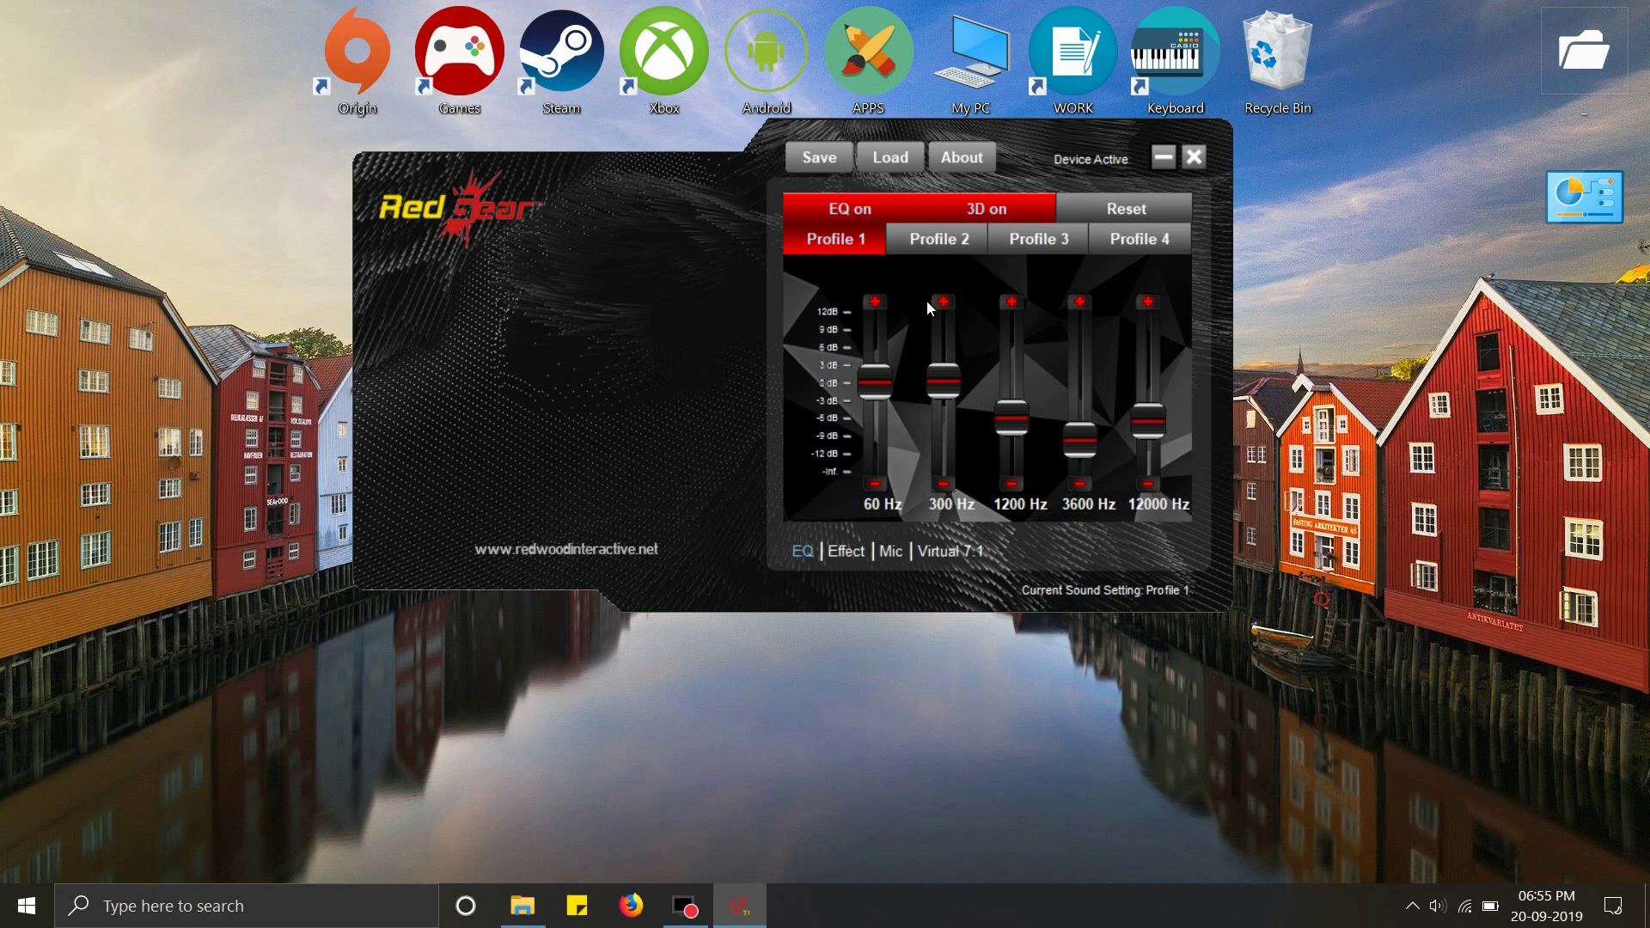
pyautogui.click(947, 561)
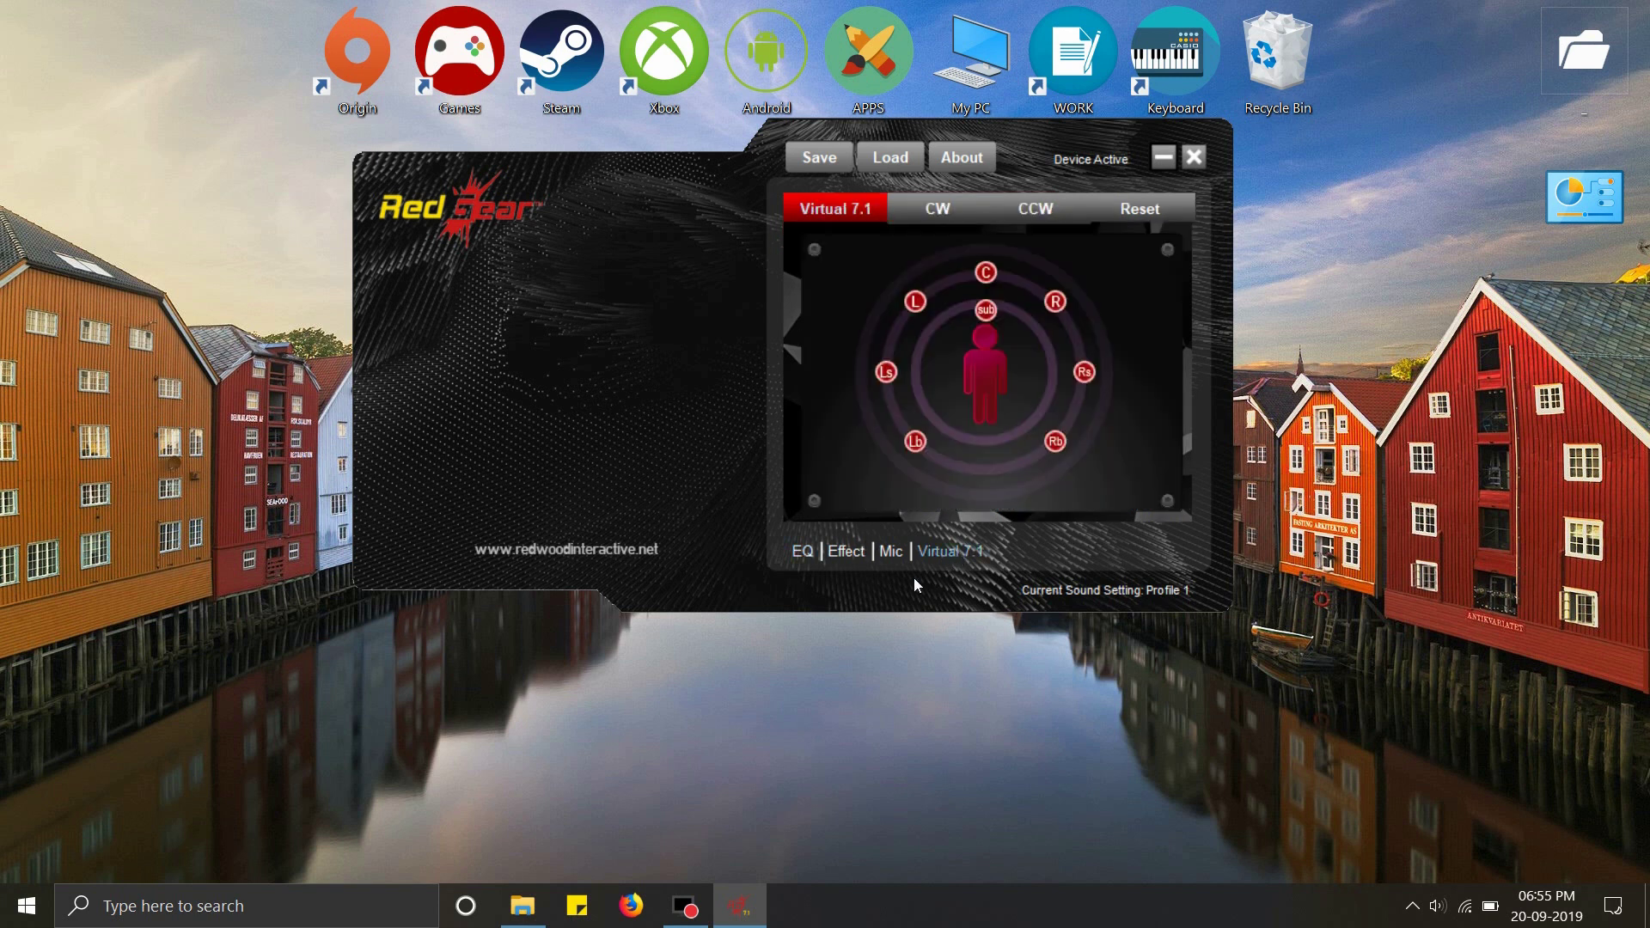
pyautogui.click(804, 552)
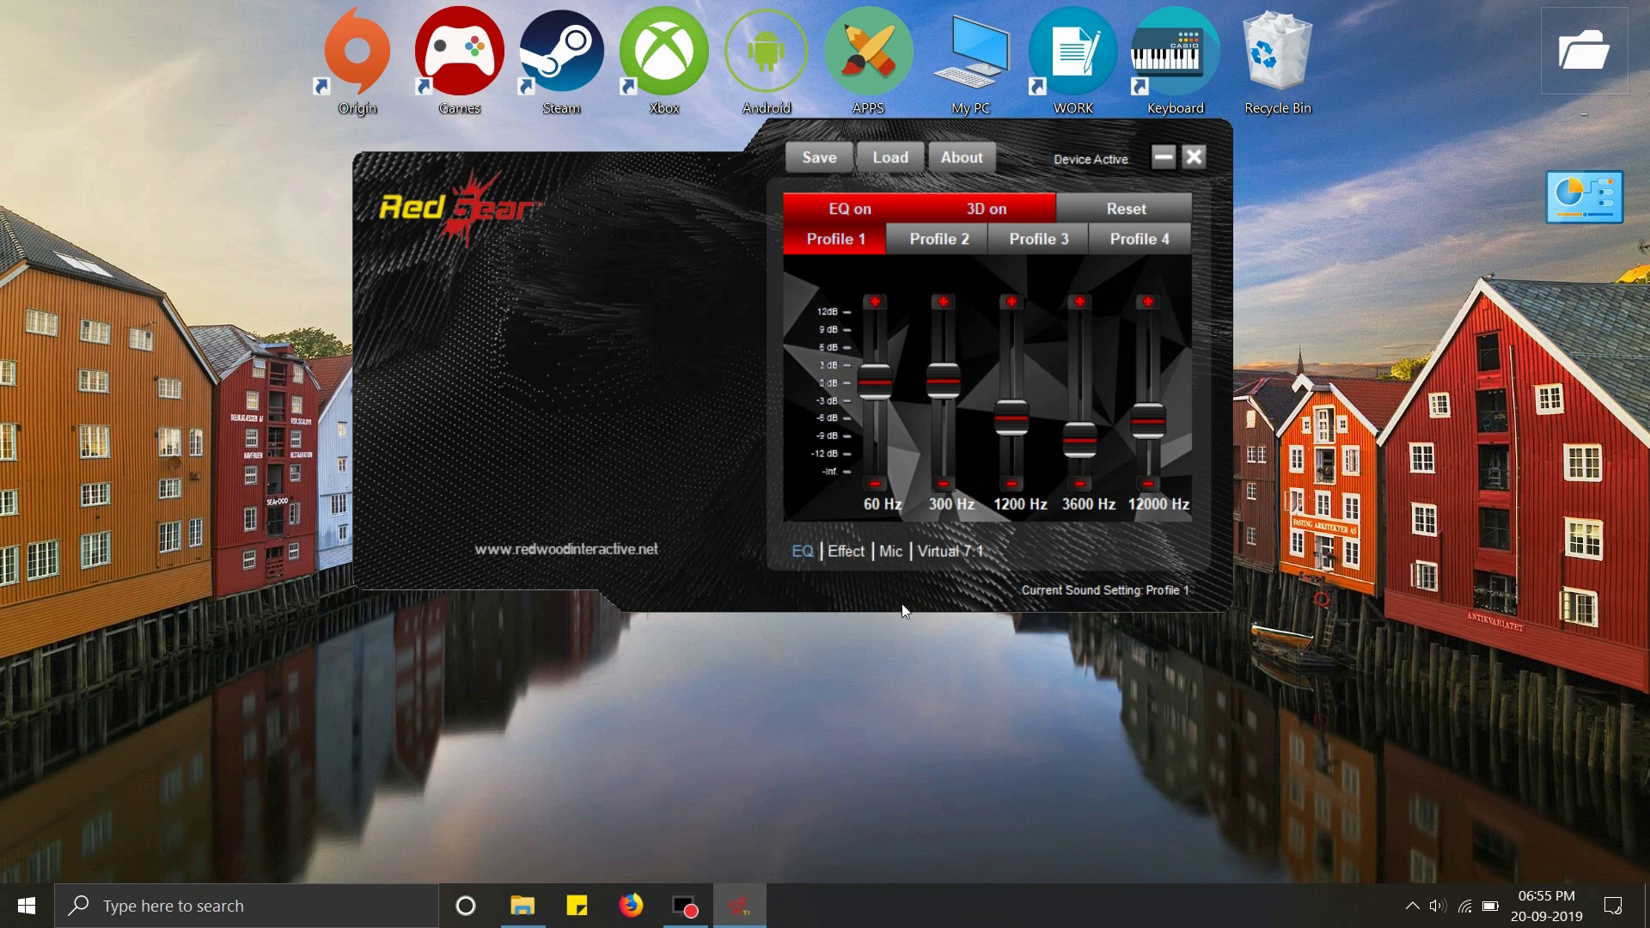
pyautogui.click(937, 550)
pyautogui.click(835, 209)
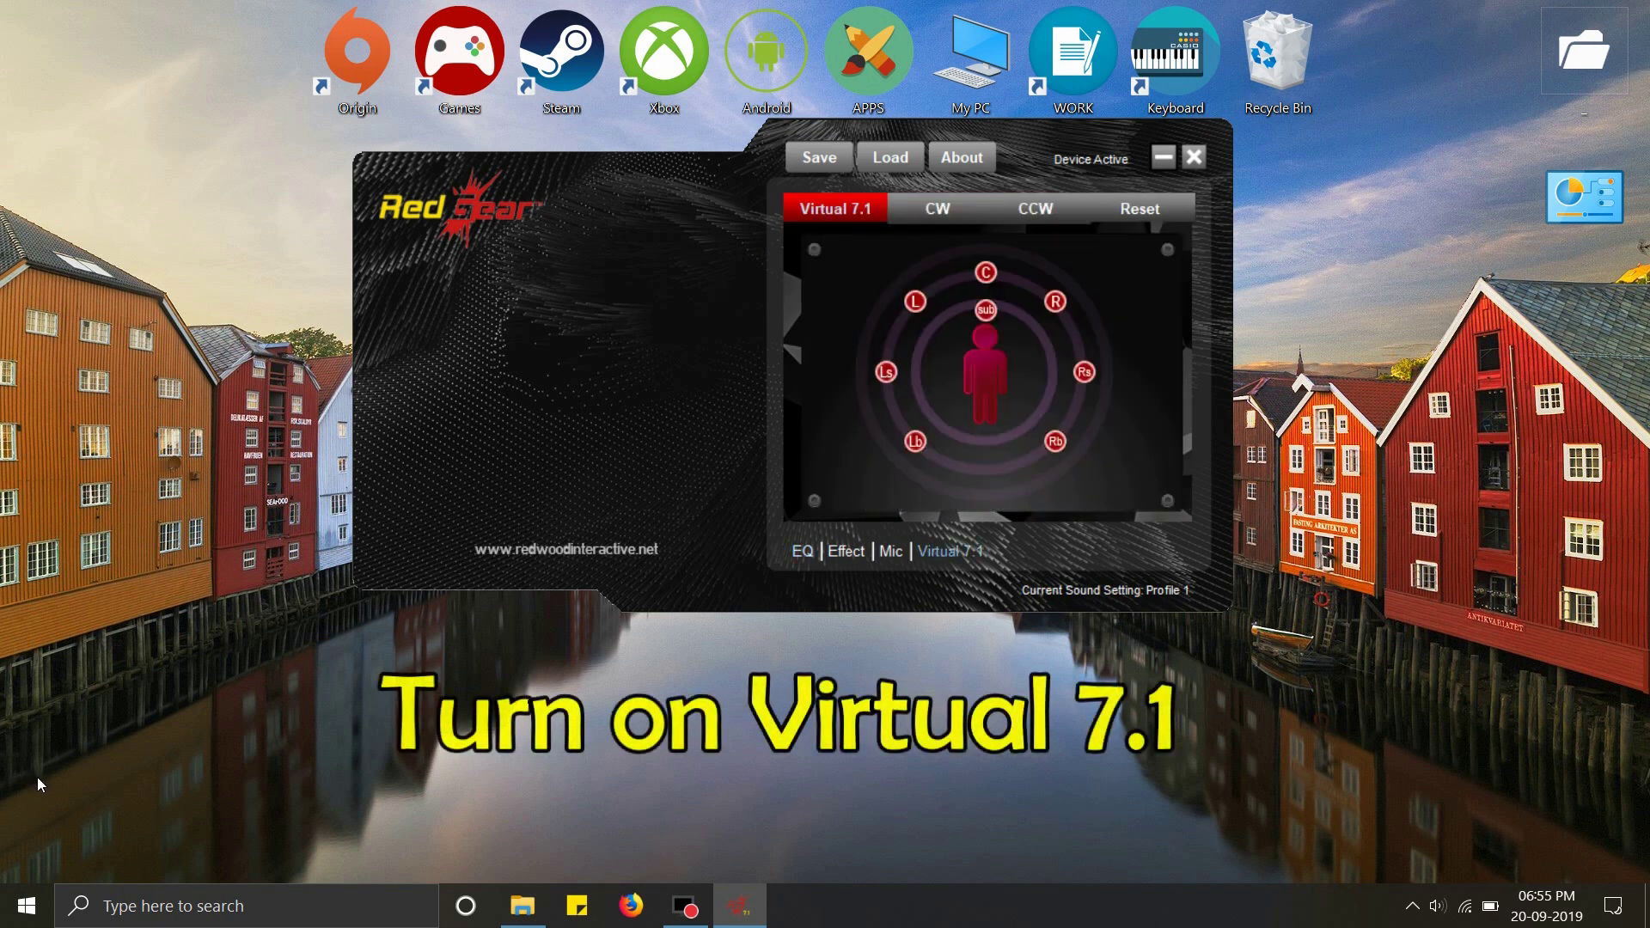
pyautogui.click(801, 551)
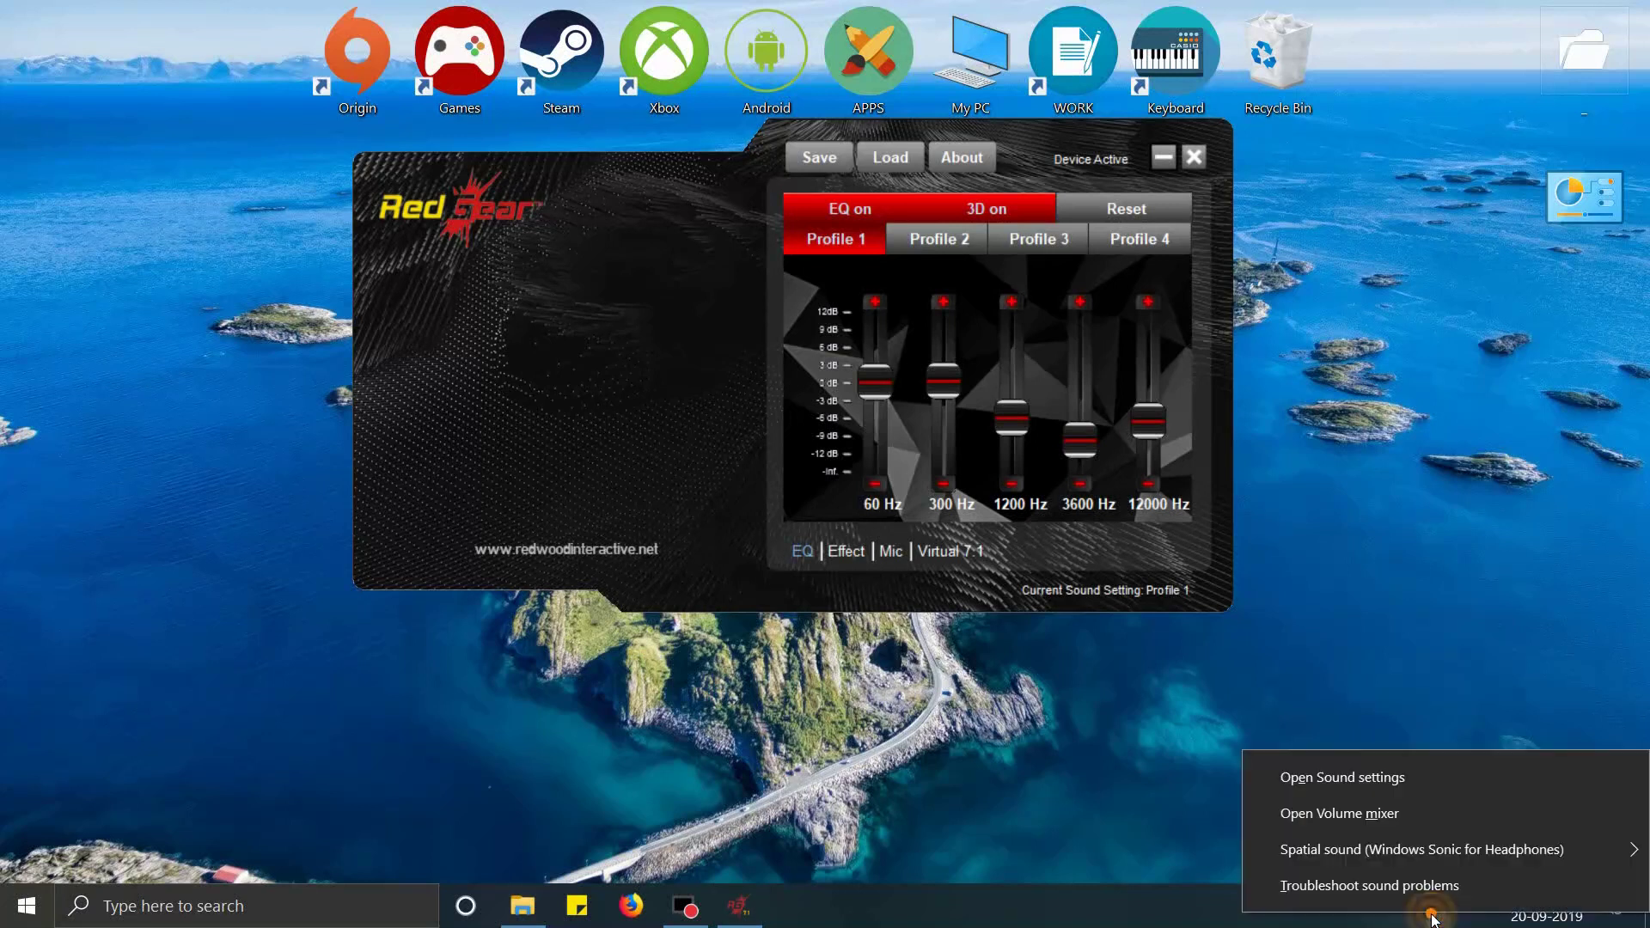
# - Set Windows spatial sound to Windows Sonic for Headphones and move the RedGear window right
pyautogui.click(1465, 921)
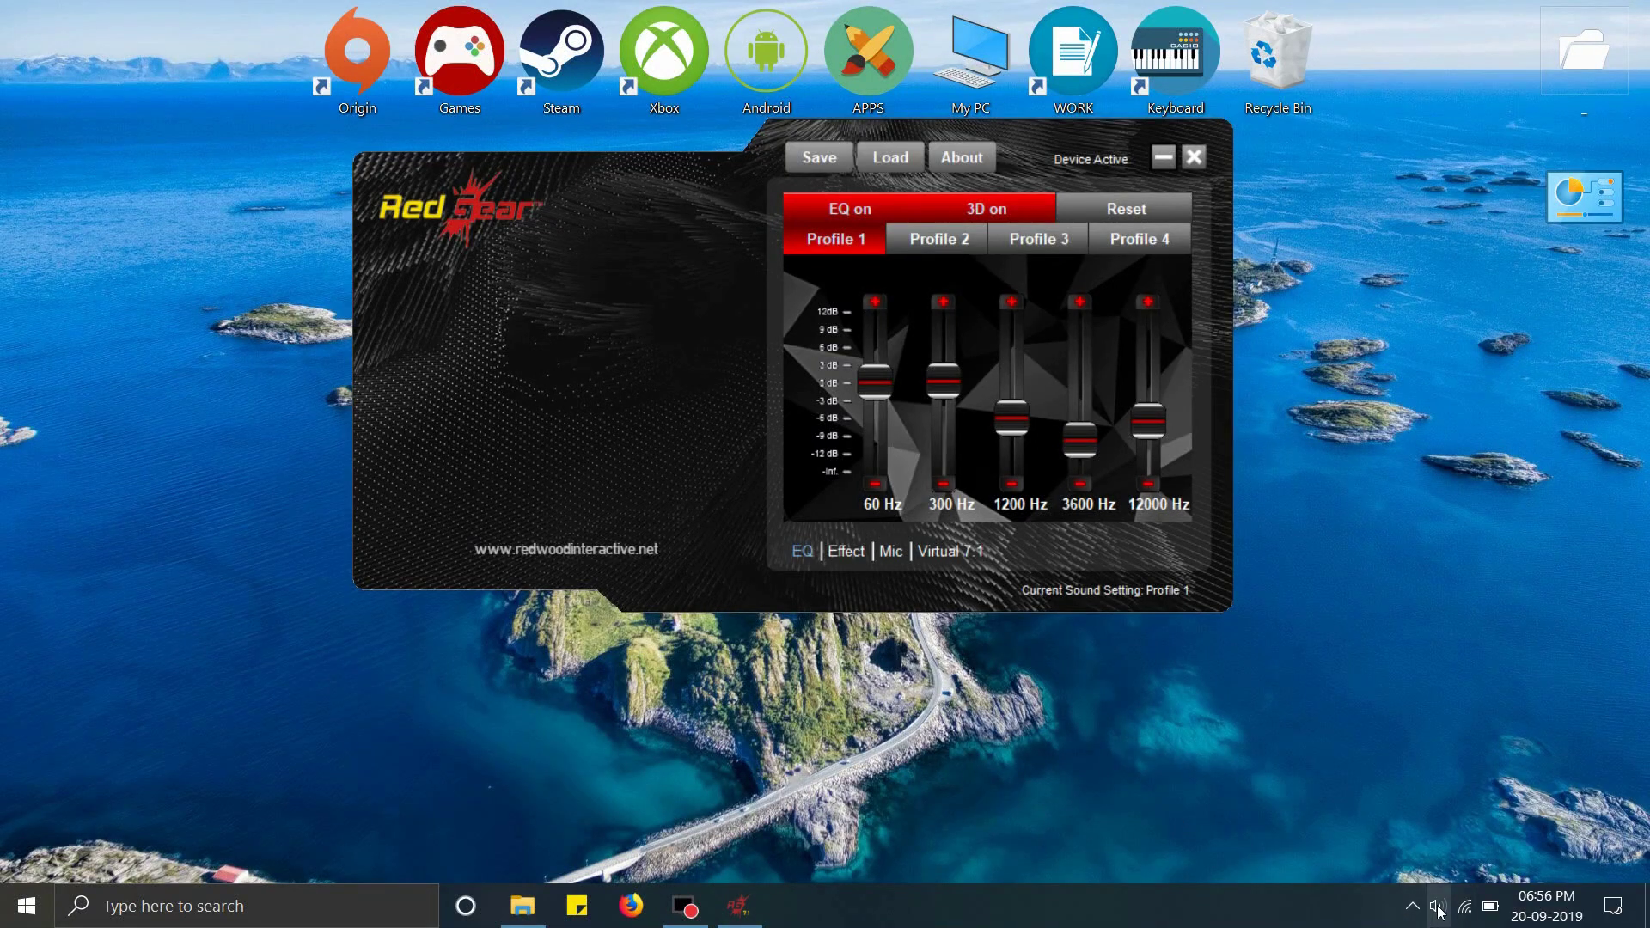
pyautogui.rightClick(1435, 916)
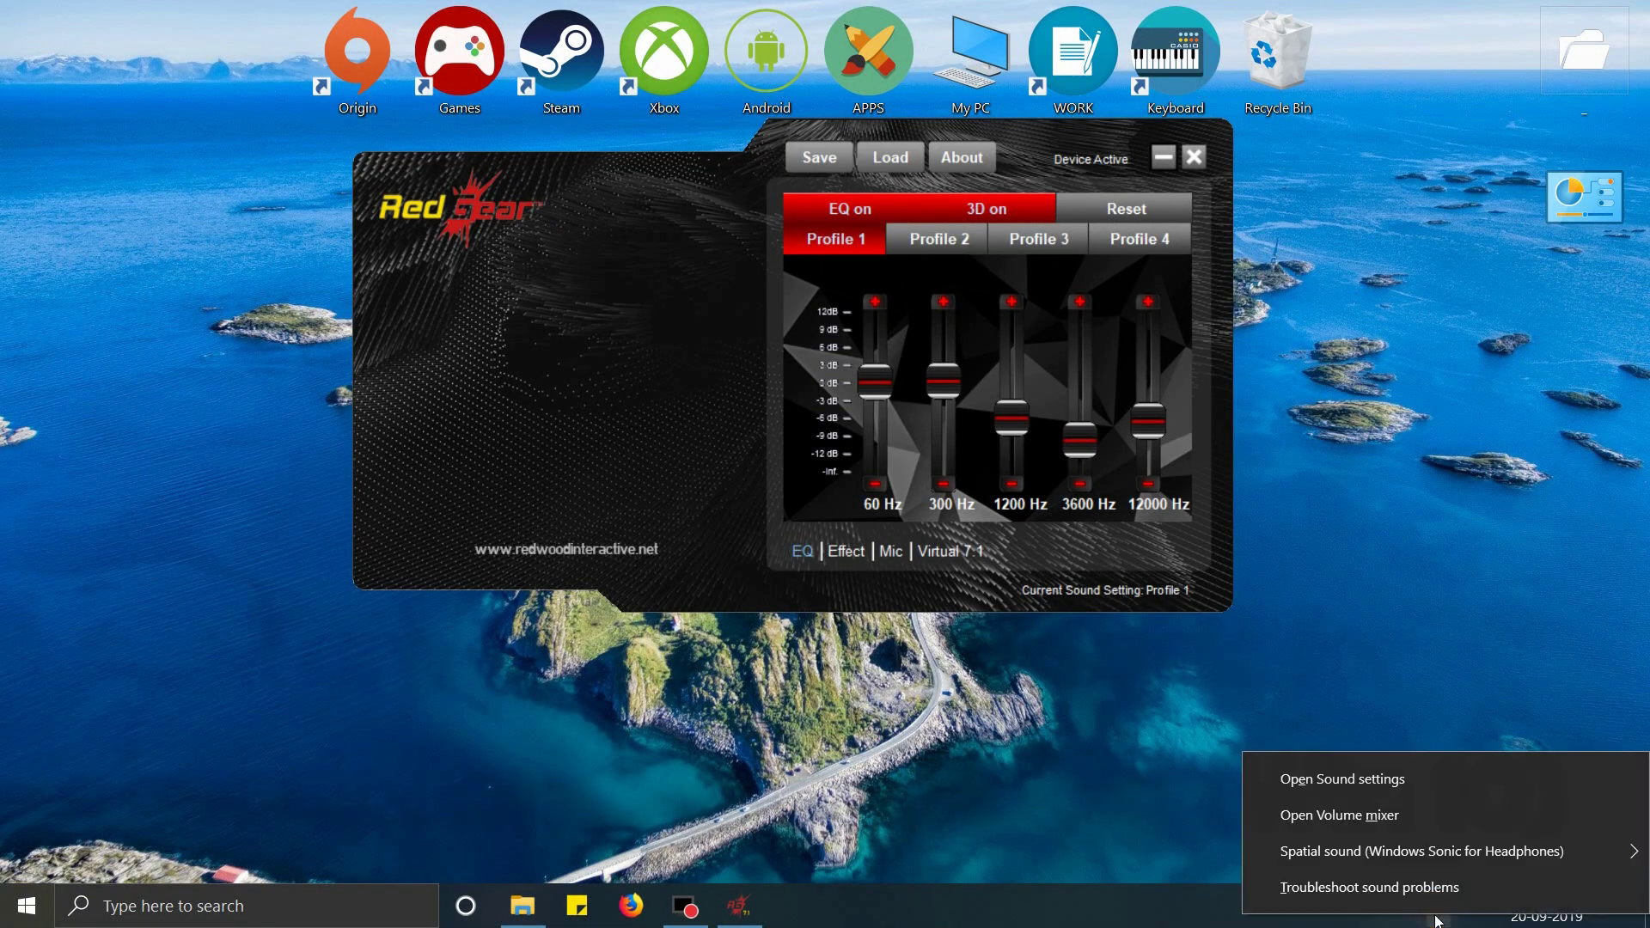
pyautogui.moveTo(1380, 852)
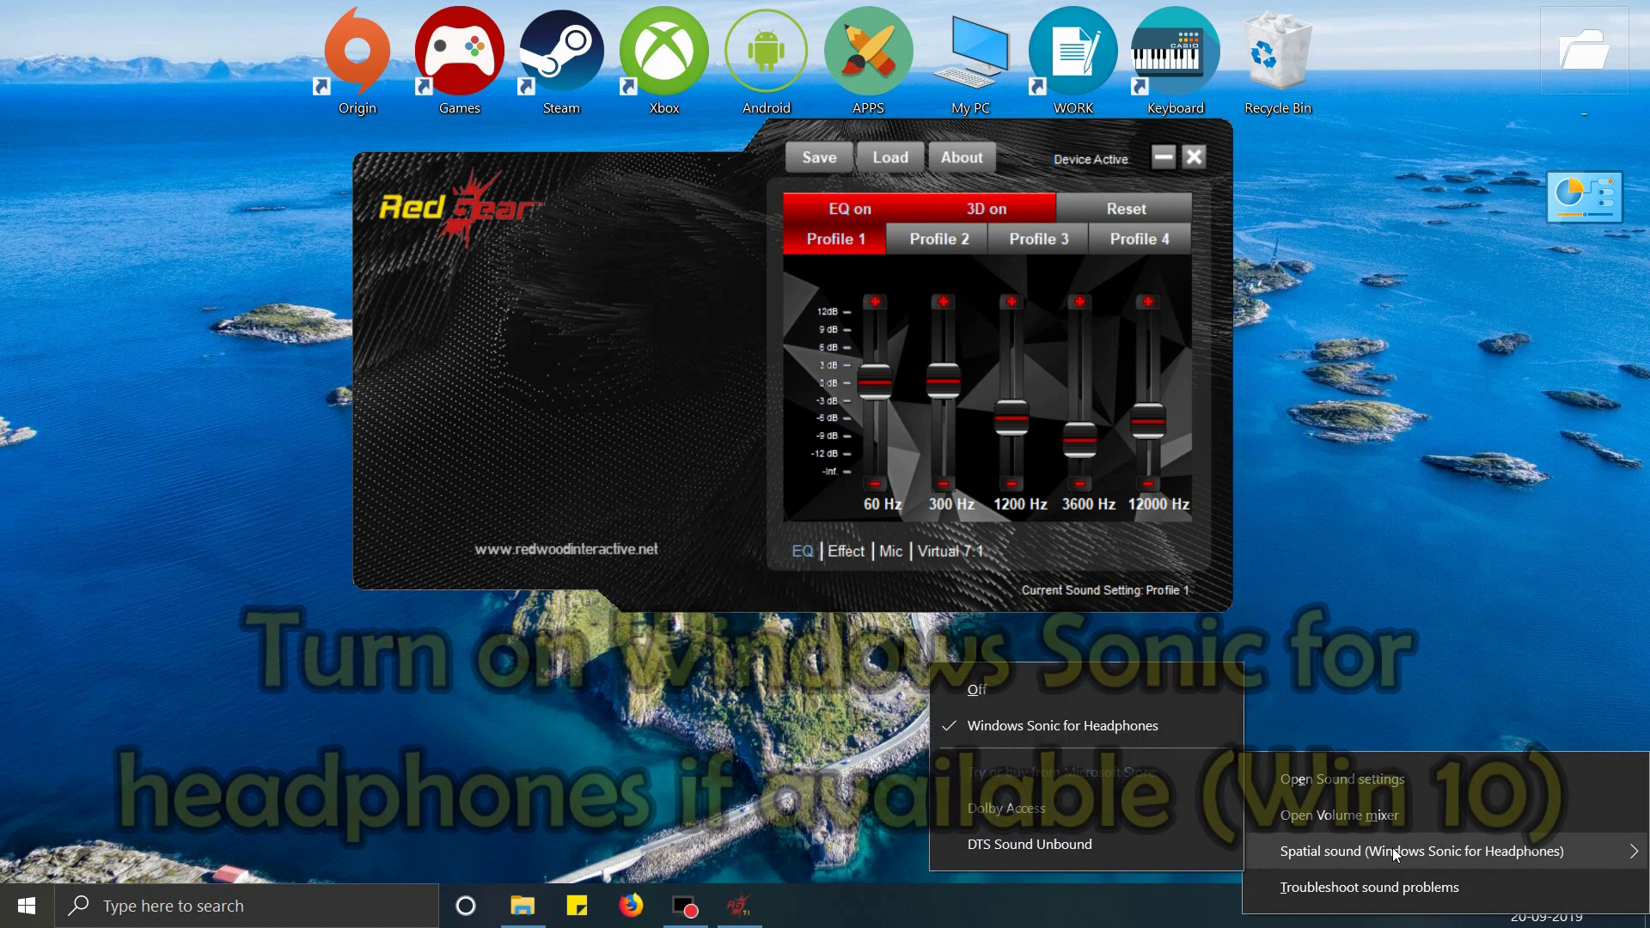
pyautogui.click(1079, 735)
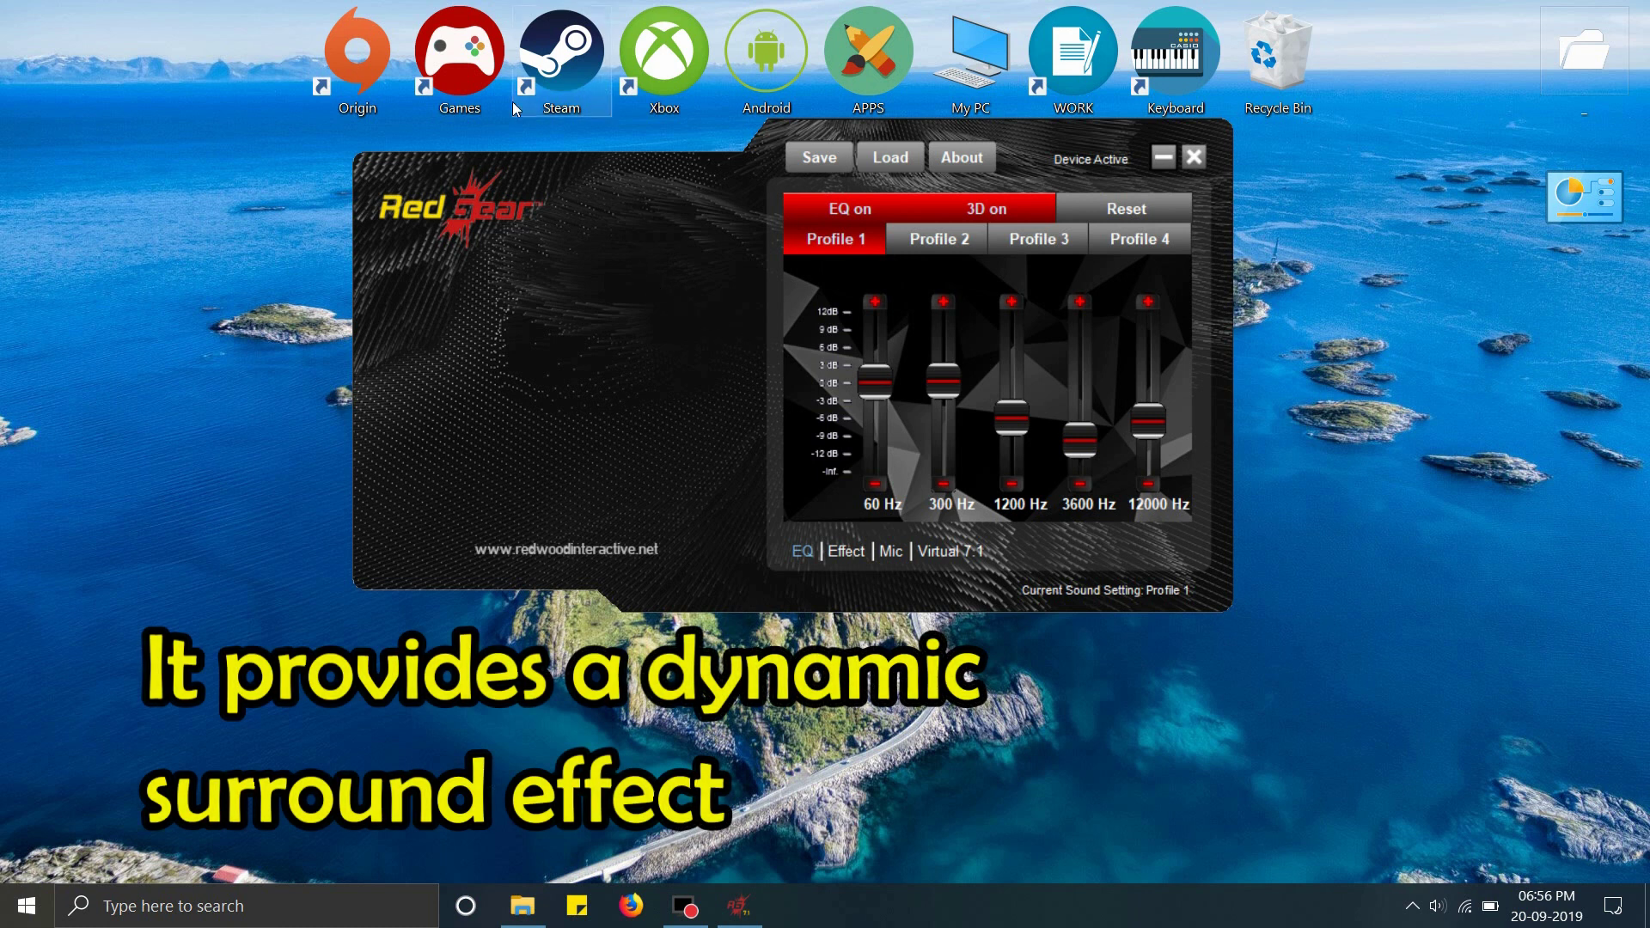
pyautogui.moveTo(651, 225); pyautogui.dragTo(767, 415)
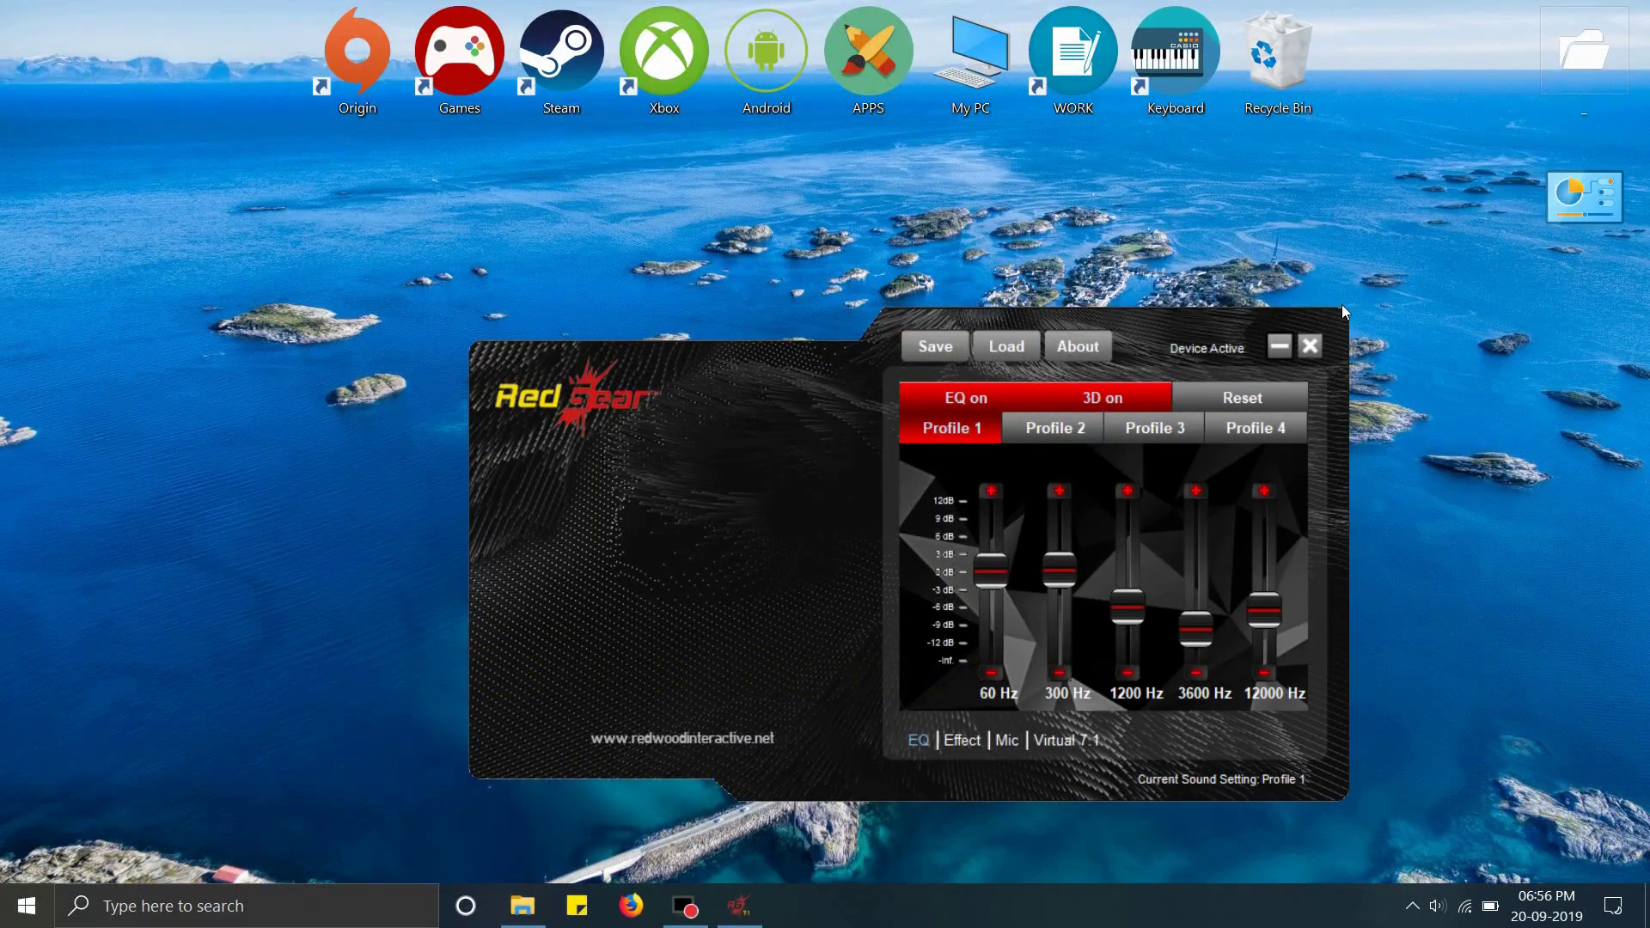
pyautogui.moveTo(952, 395); pyautogui.dragTo(1032, 356)
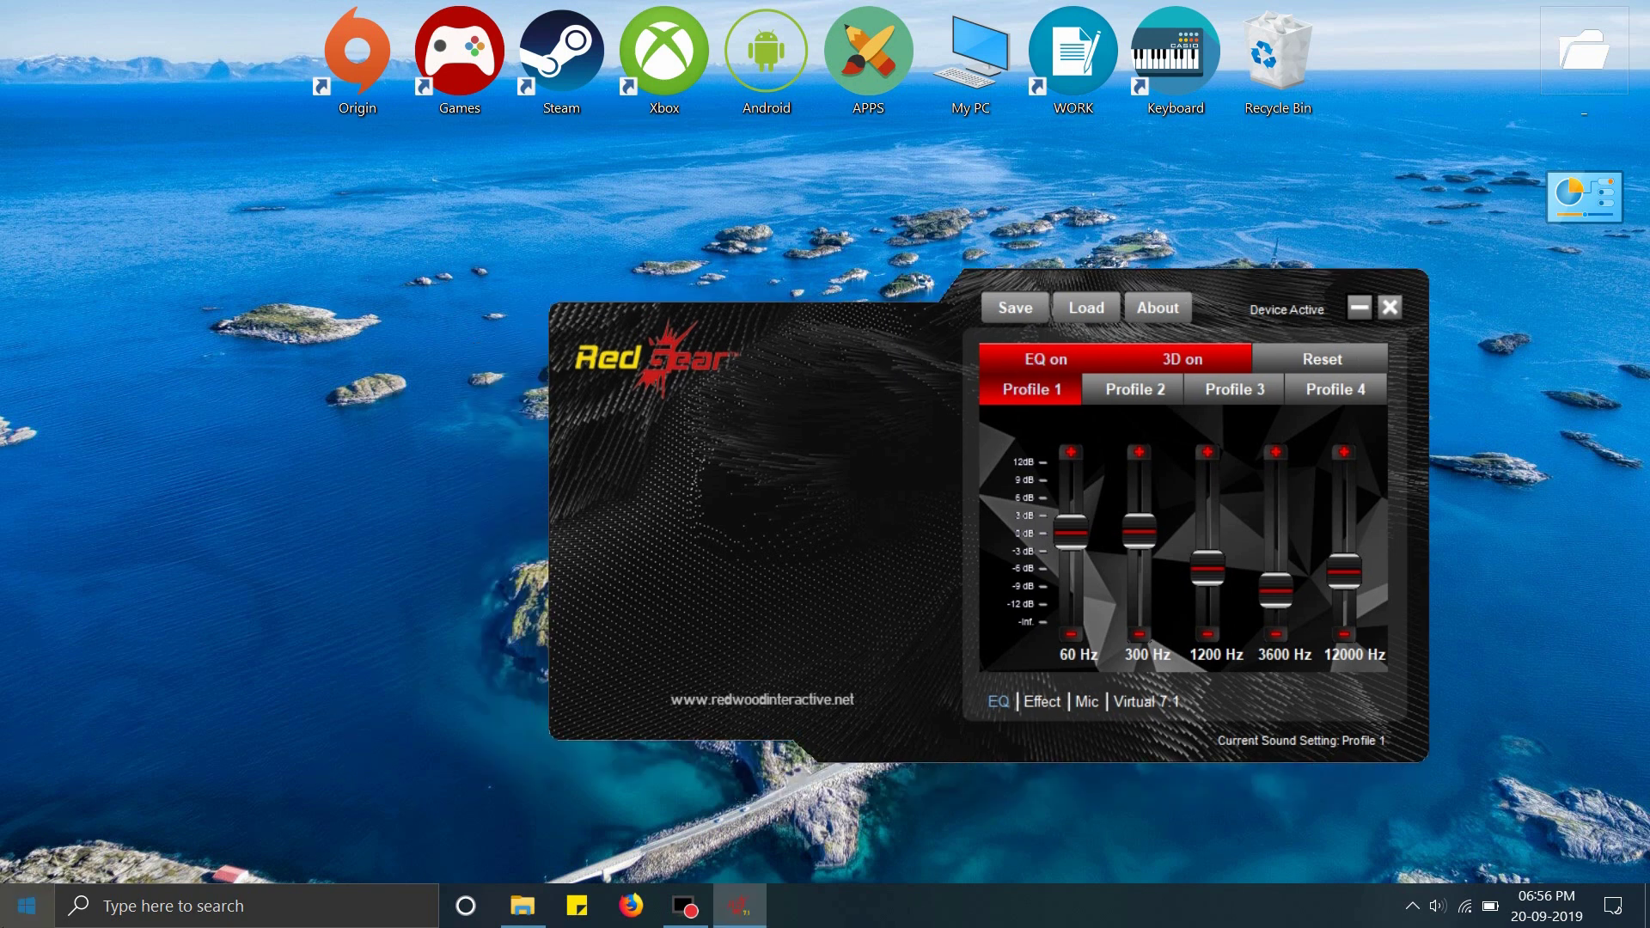
# - Open the file location of the RedGear COSMO7.1 Start menu entry
pyautogui.click(25, 906)
pyautogui.click(26, 906)
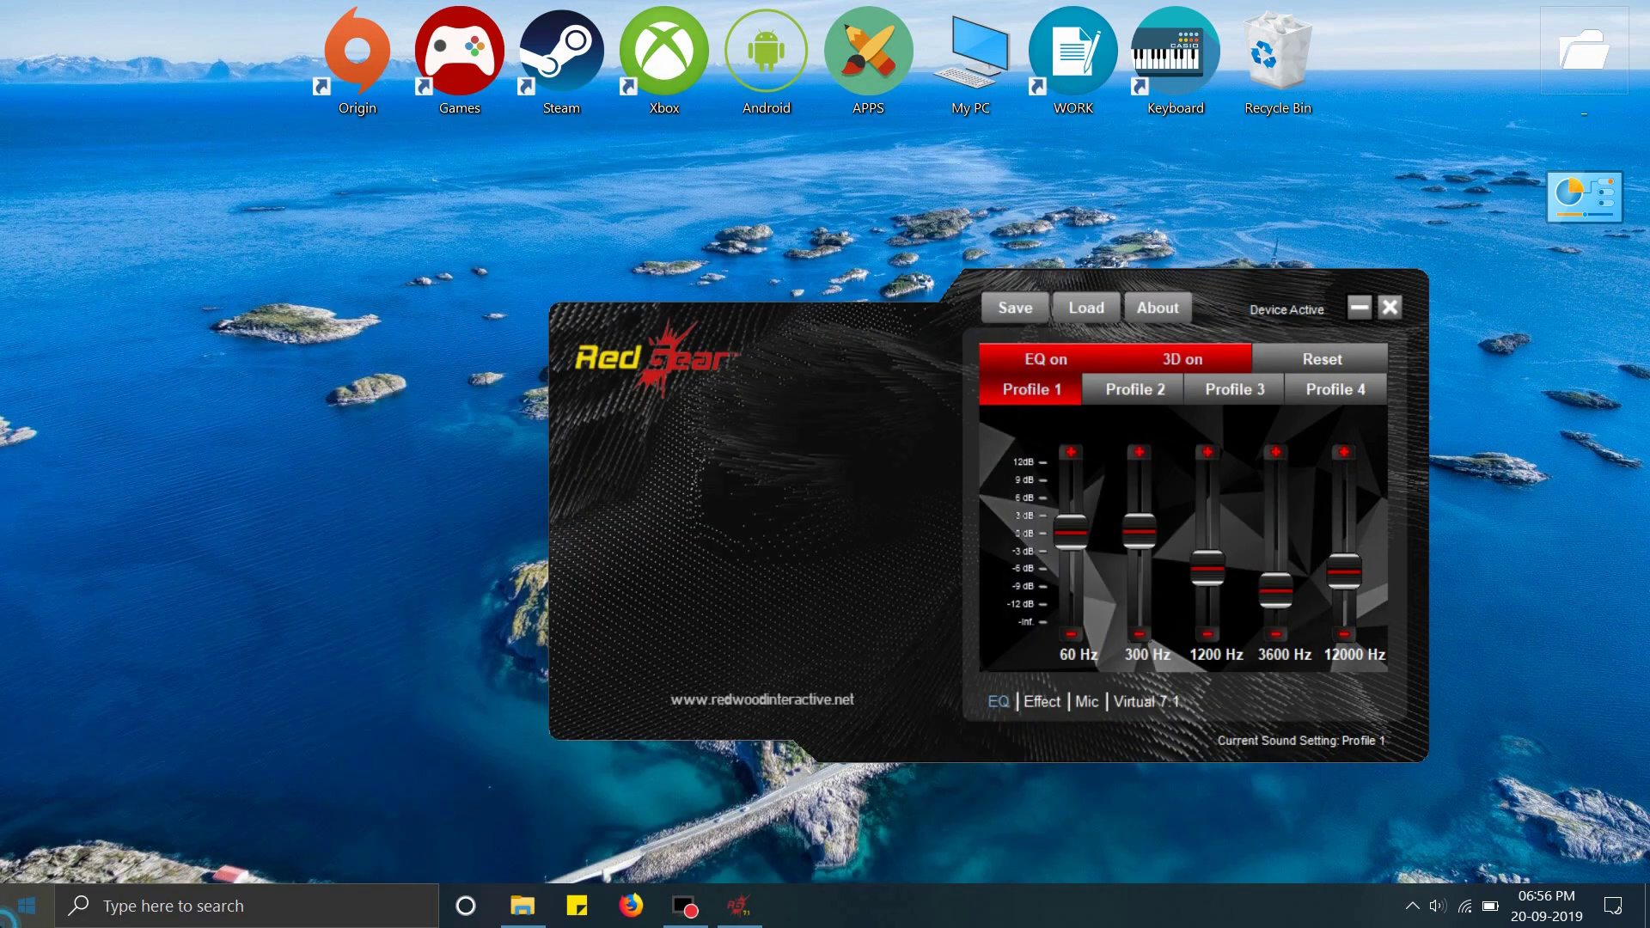
pyautogui.click(26, 905)
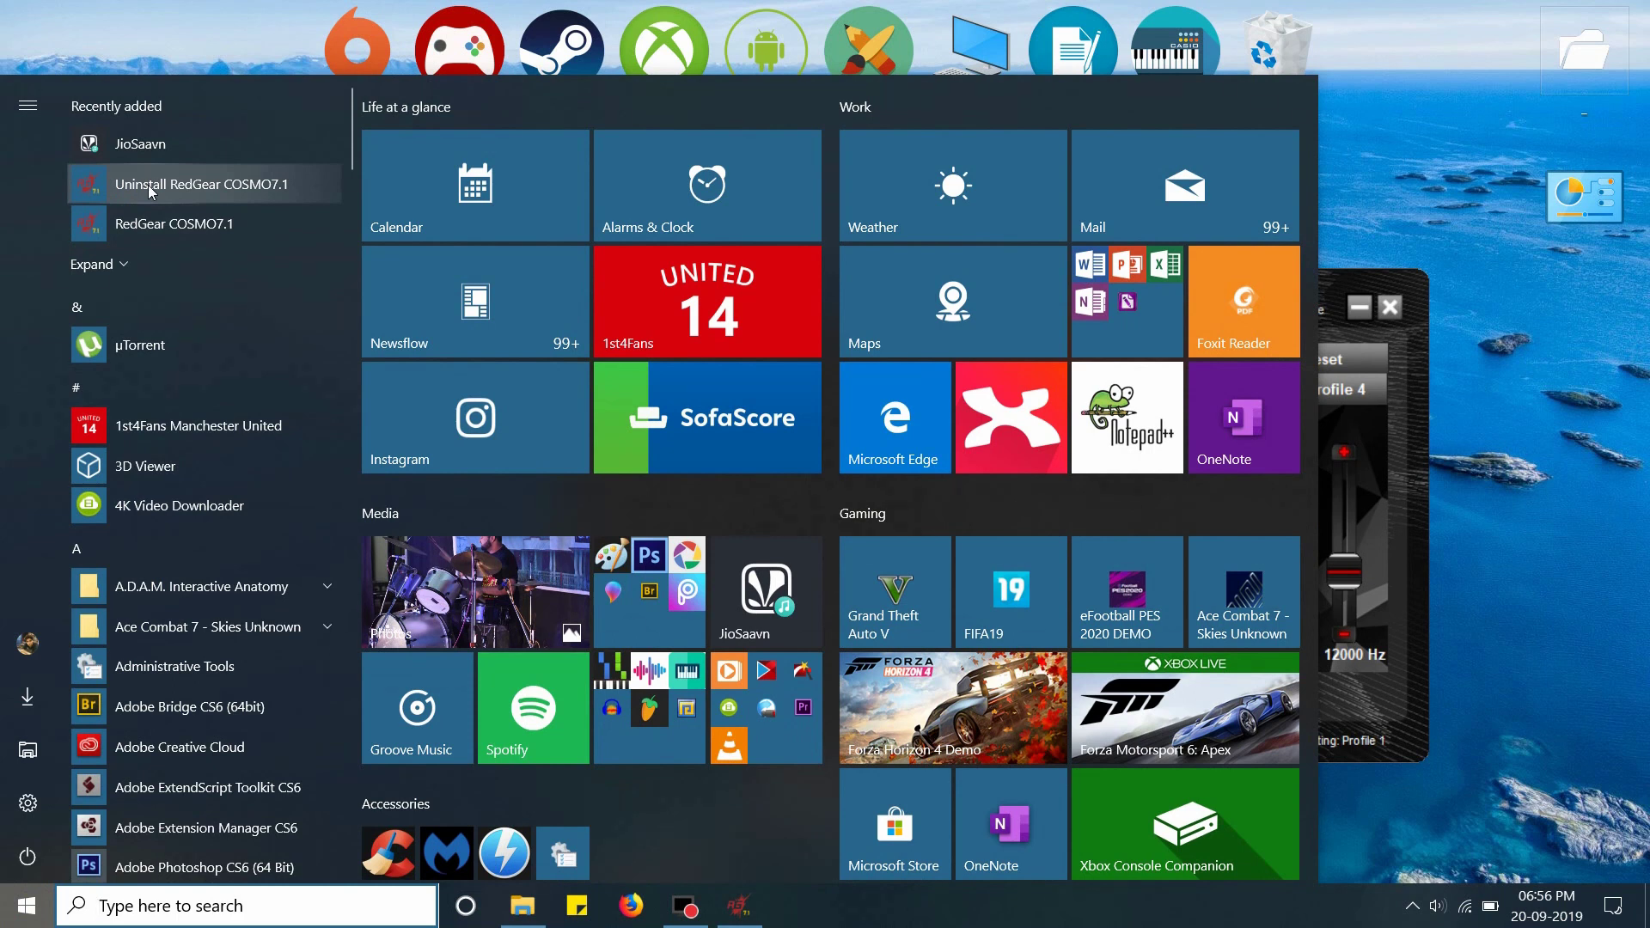
pyautogui.rightClick(171, 226)
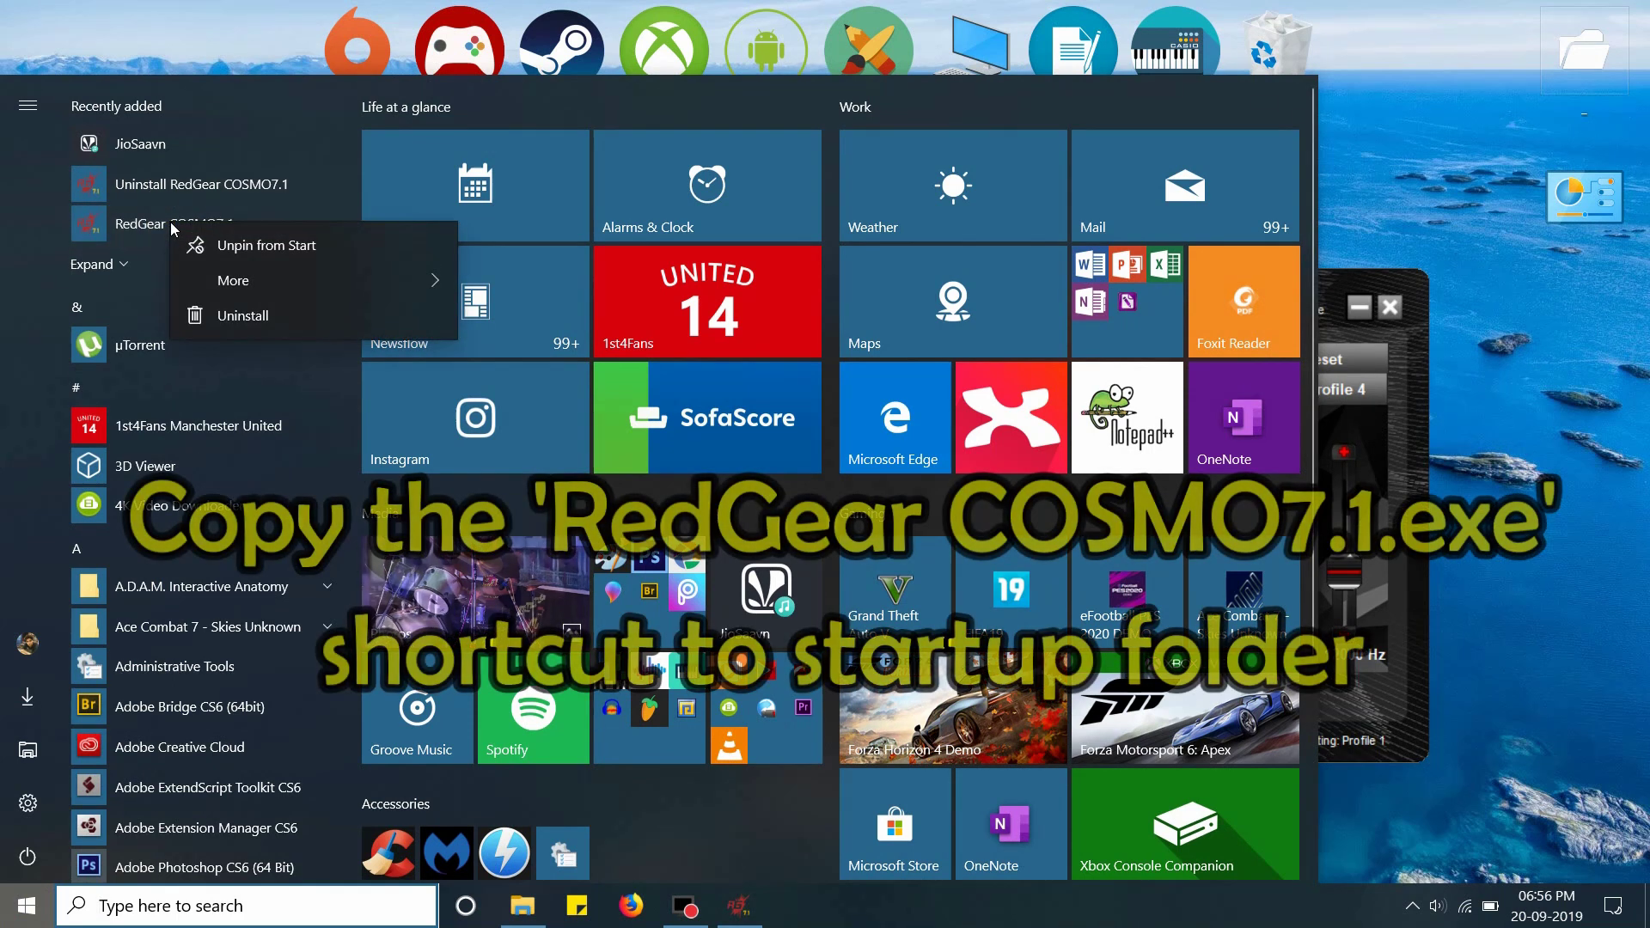
pyautogui.moveTo(273, 285)
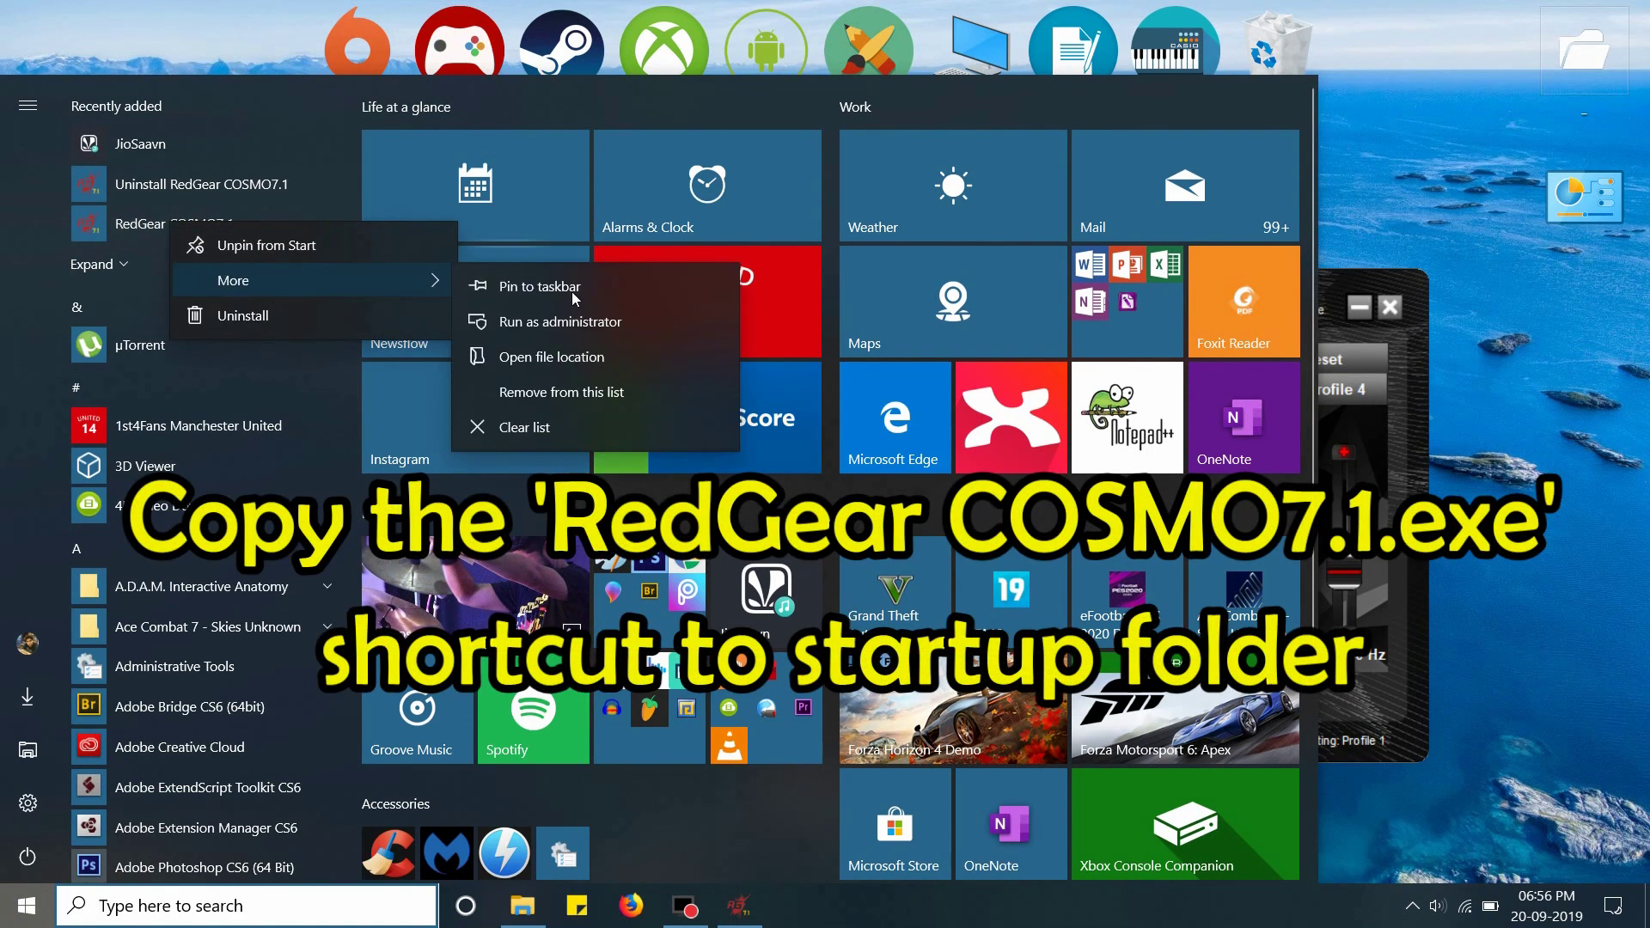
pyautogui.click(563, 357)
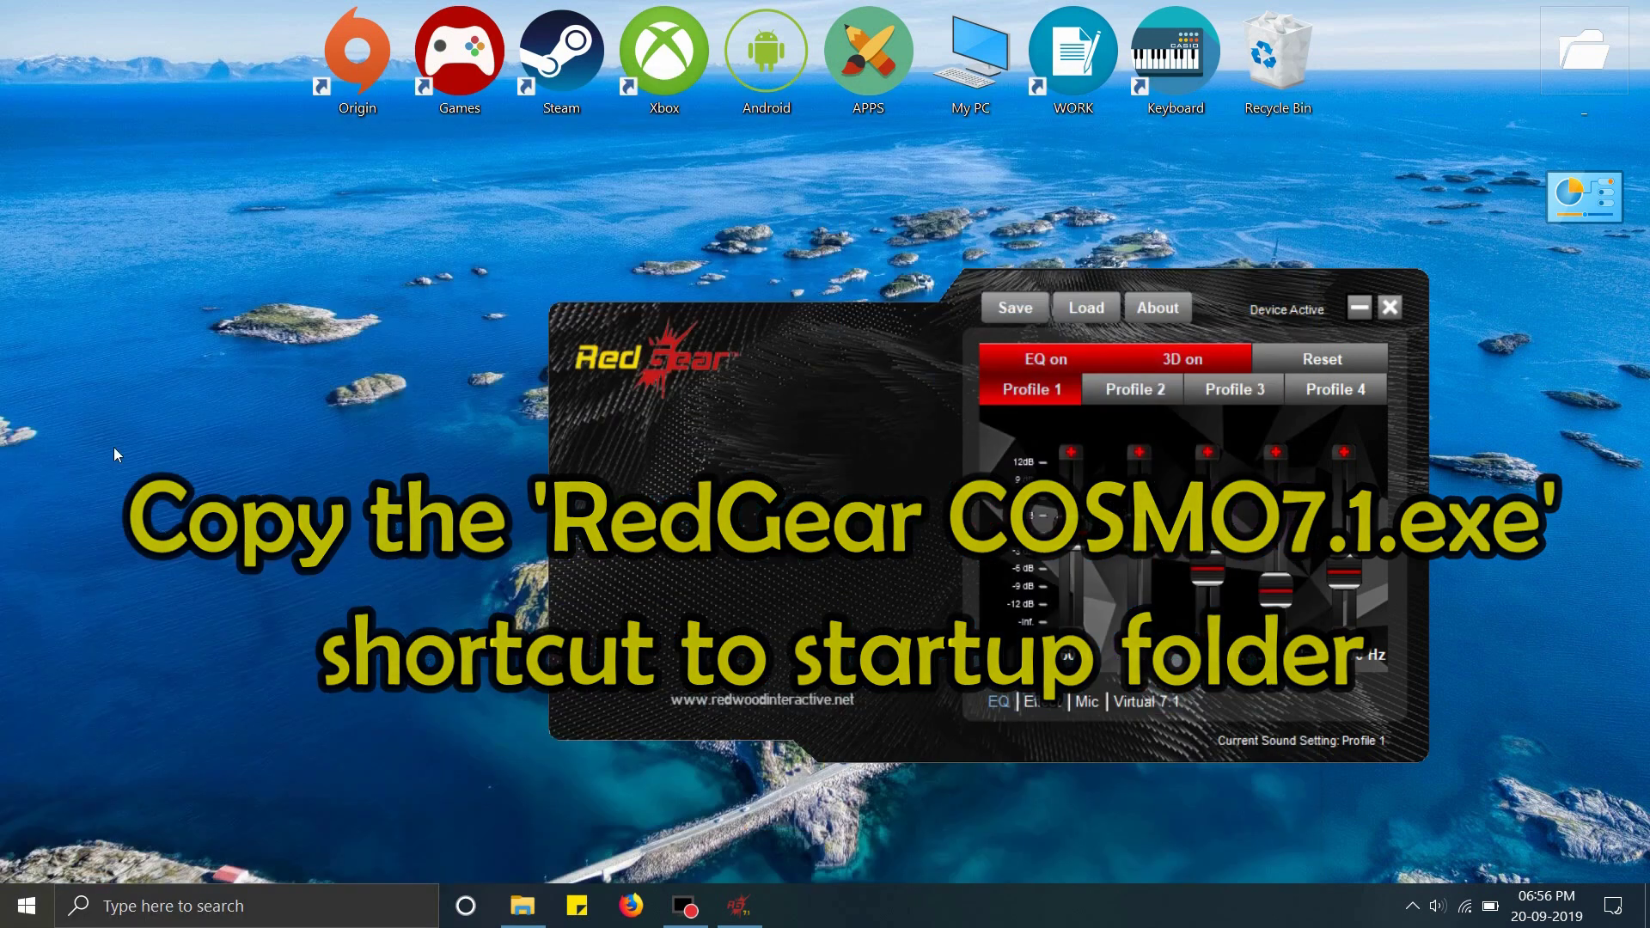
pyautogui.press('super')
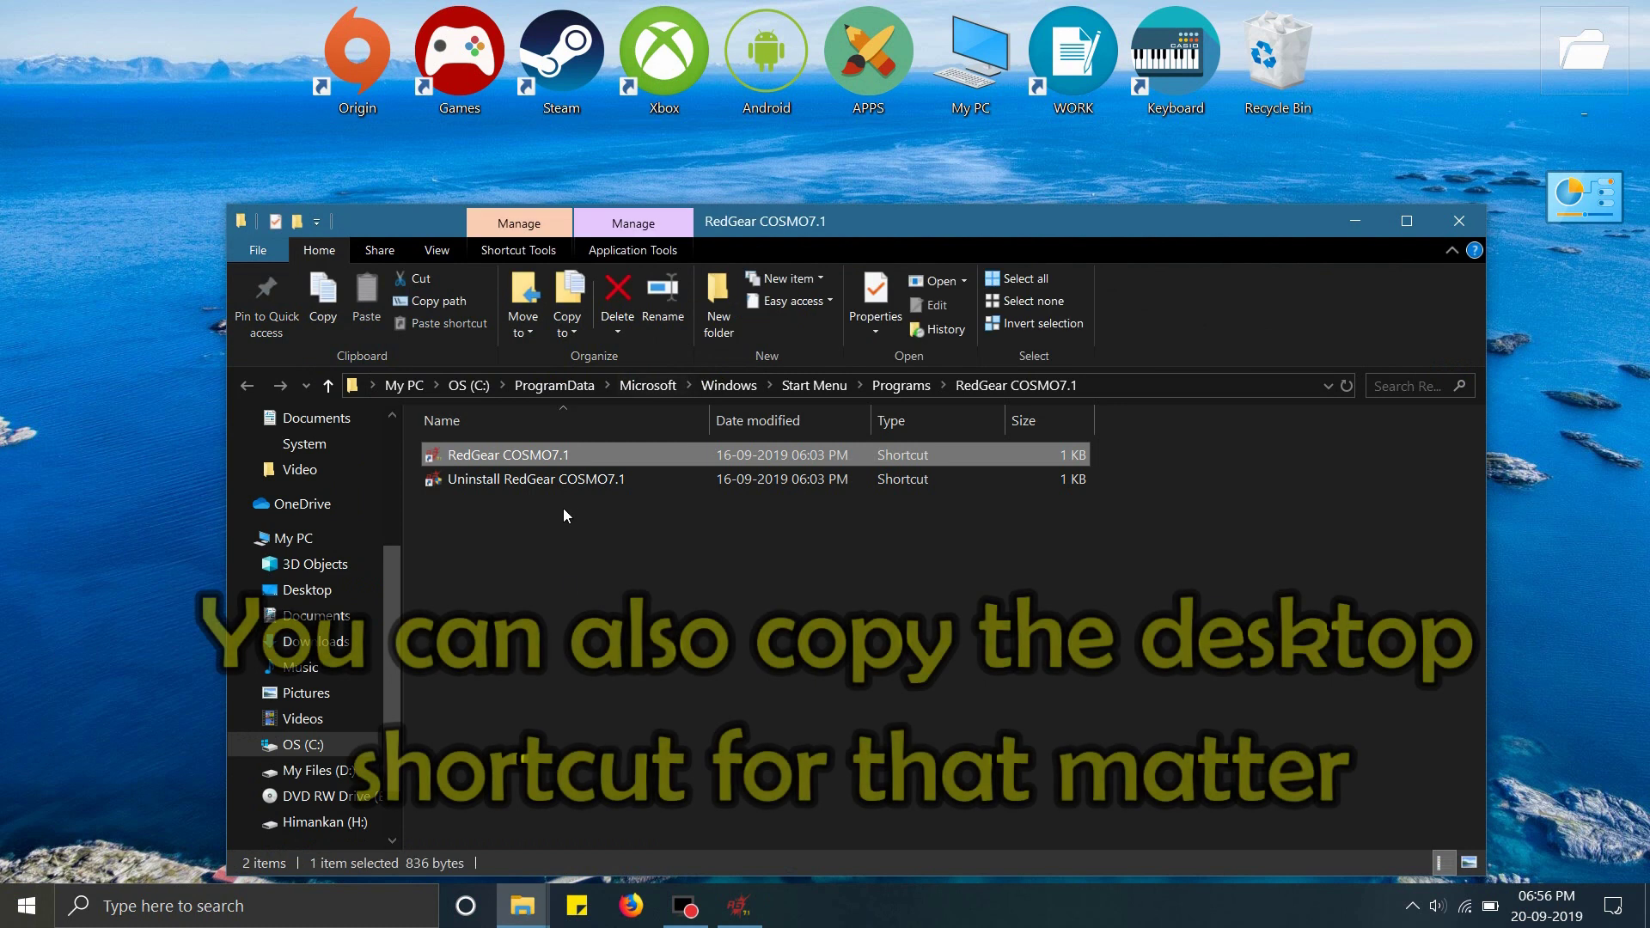
# - Copy the RedGear COSMO7.1 shortcut and open the desktop APPS folder
pyautogui.click(543, 457)
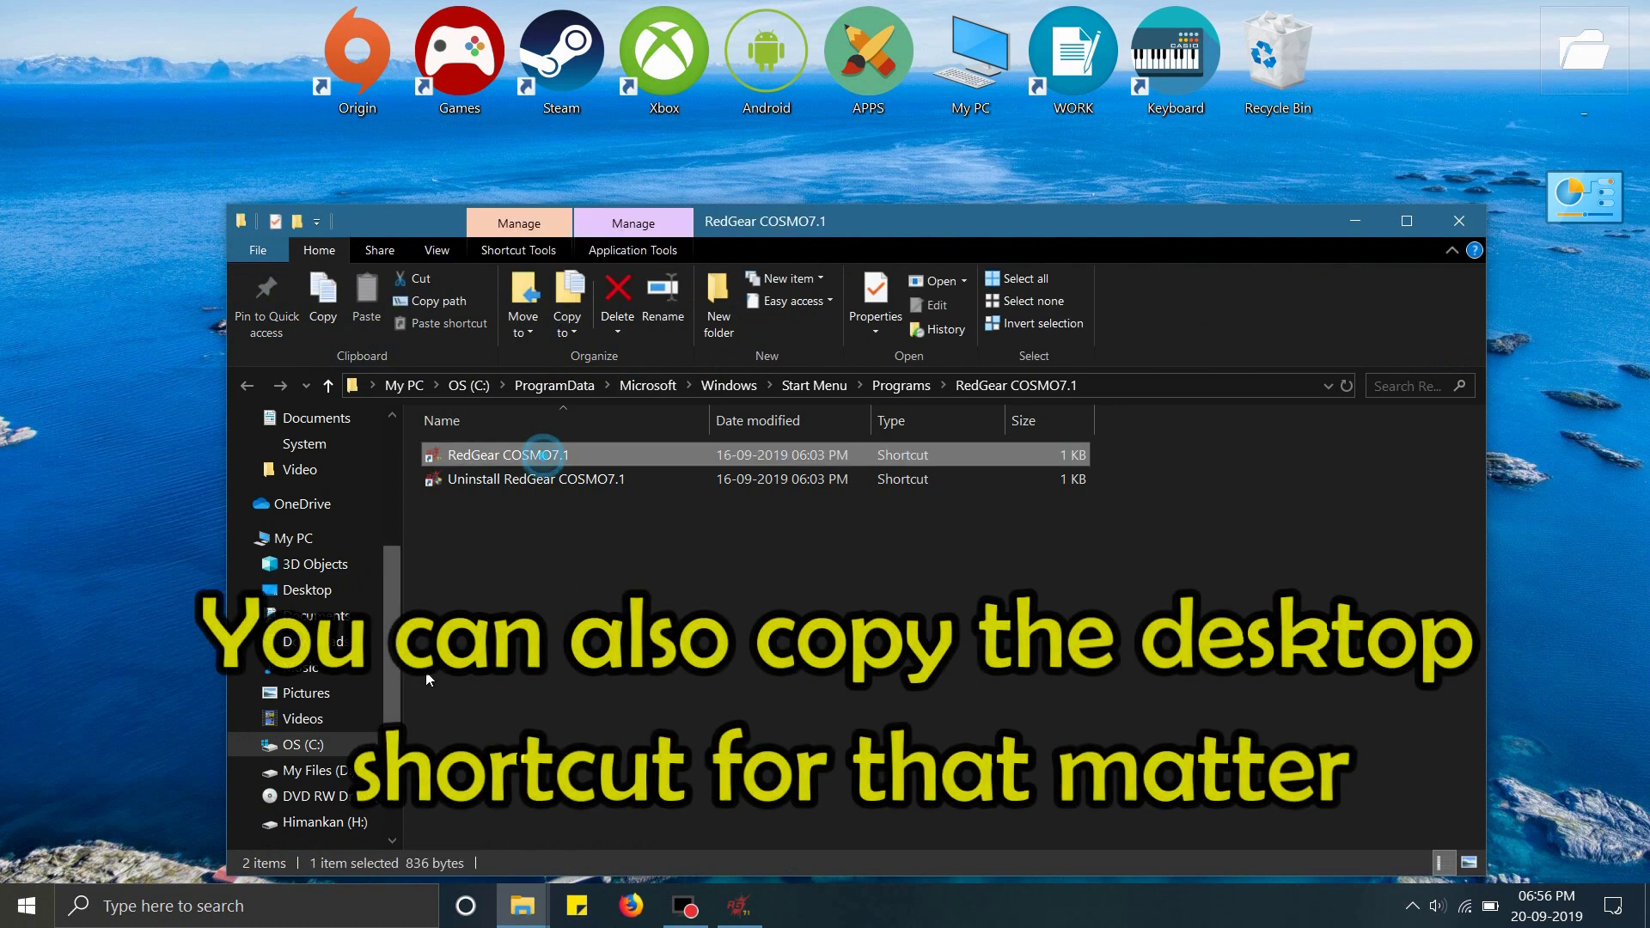
pyautogui.doubleClick(613, 454)
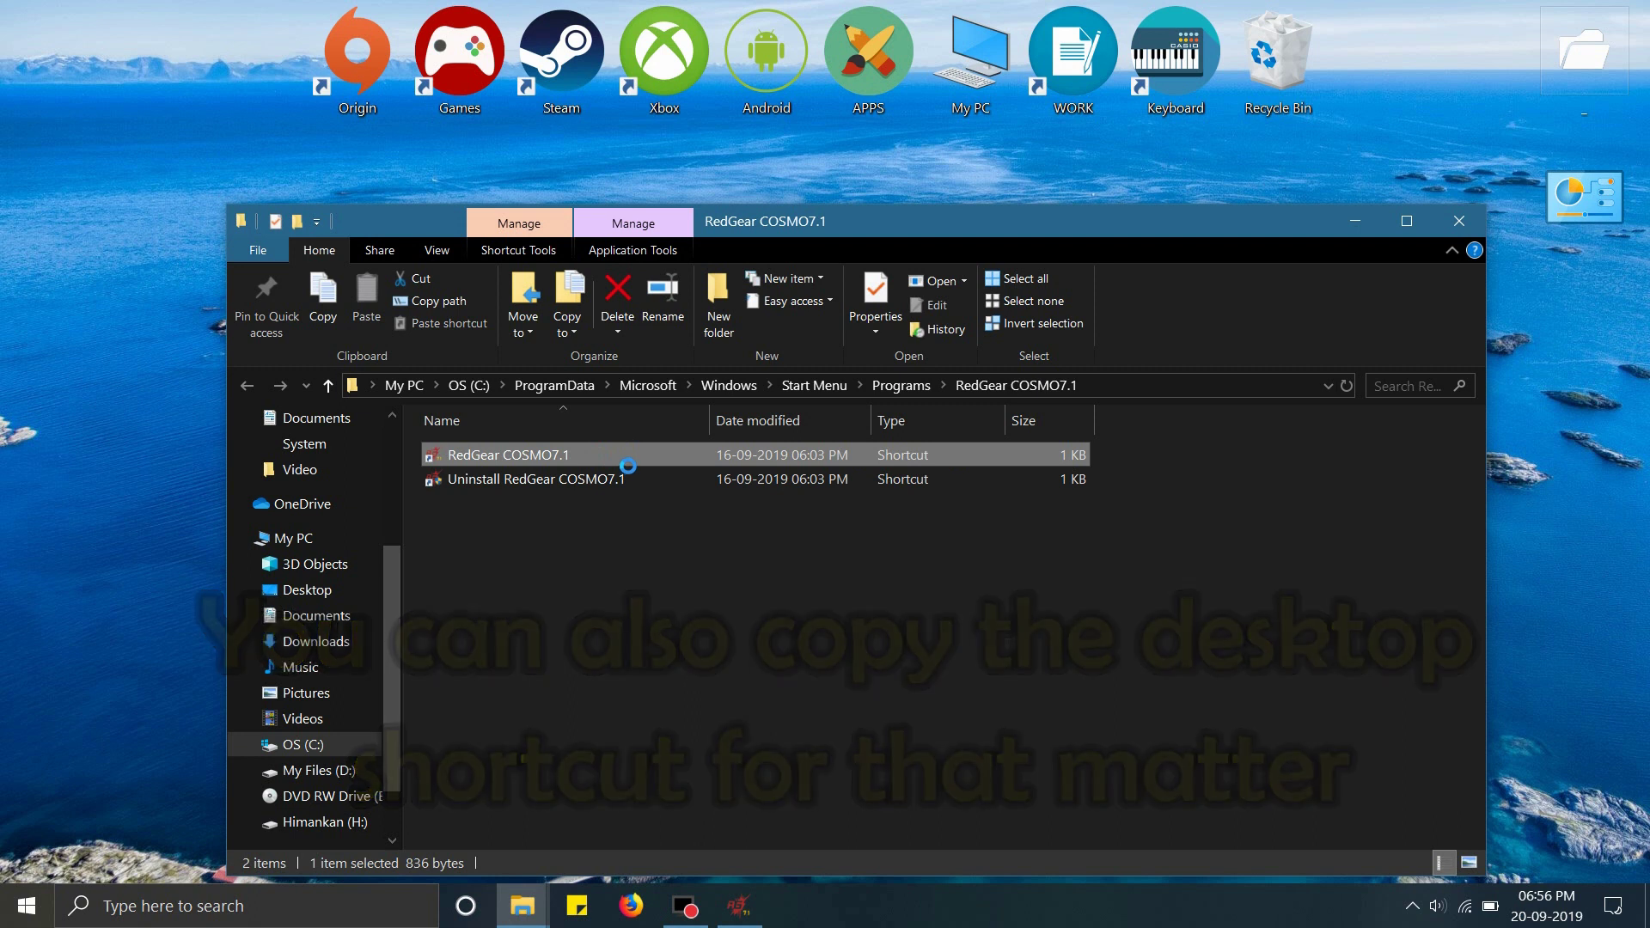
pyautogui.rightClick(616, 453)
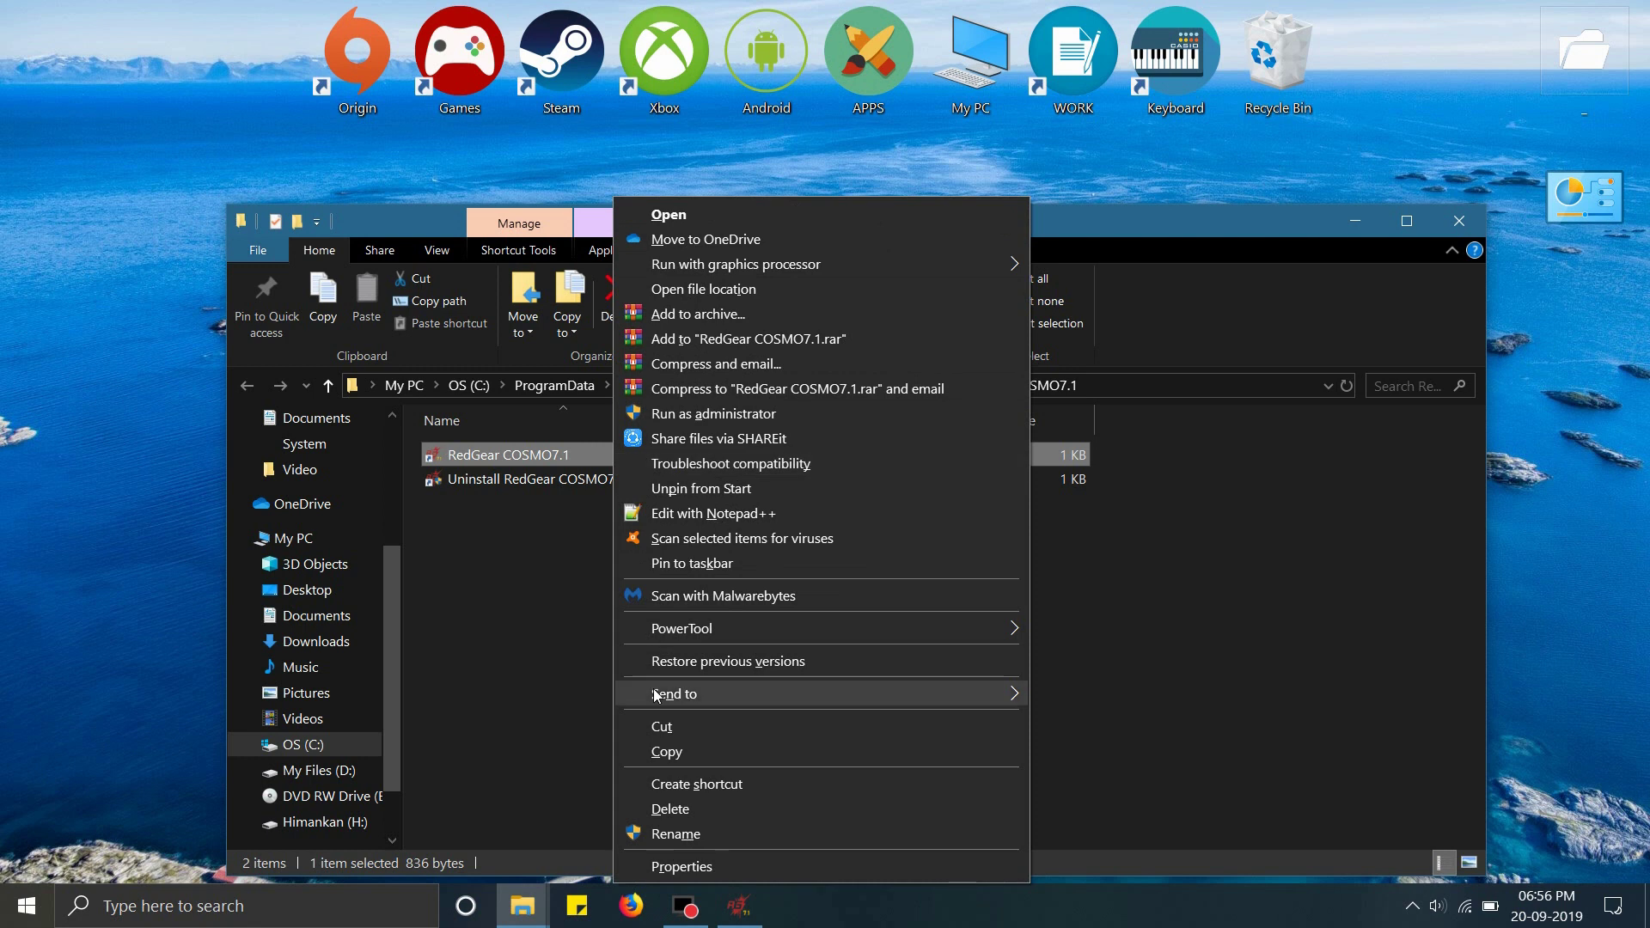
pyautogui.click(637, 753)
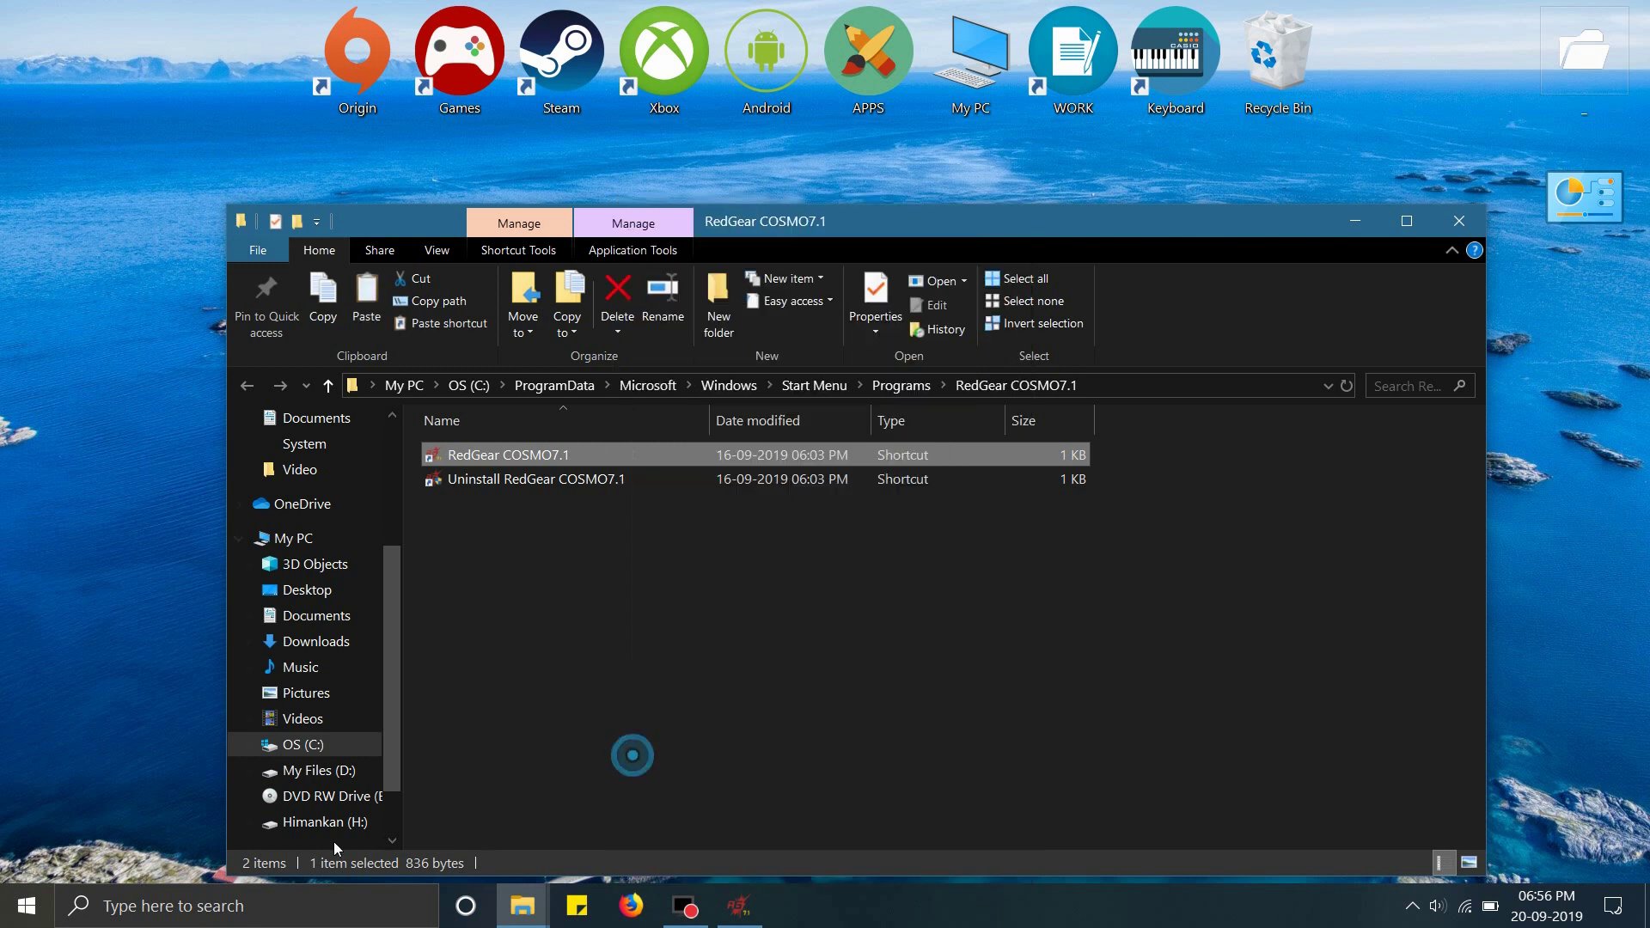
pyautogui.click(894, 578)
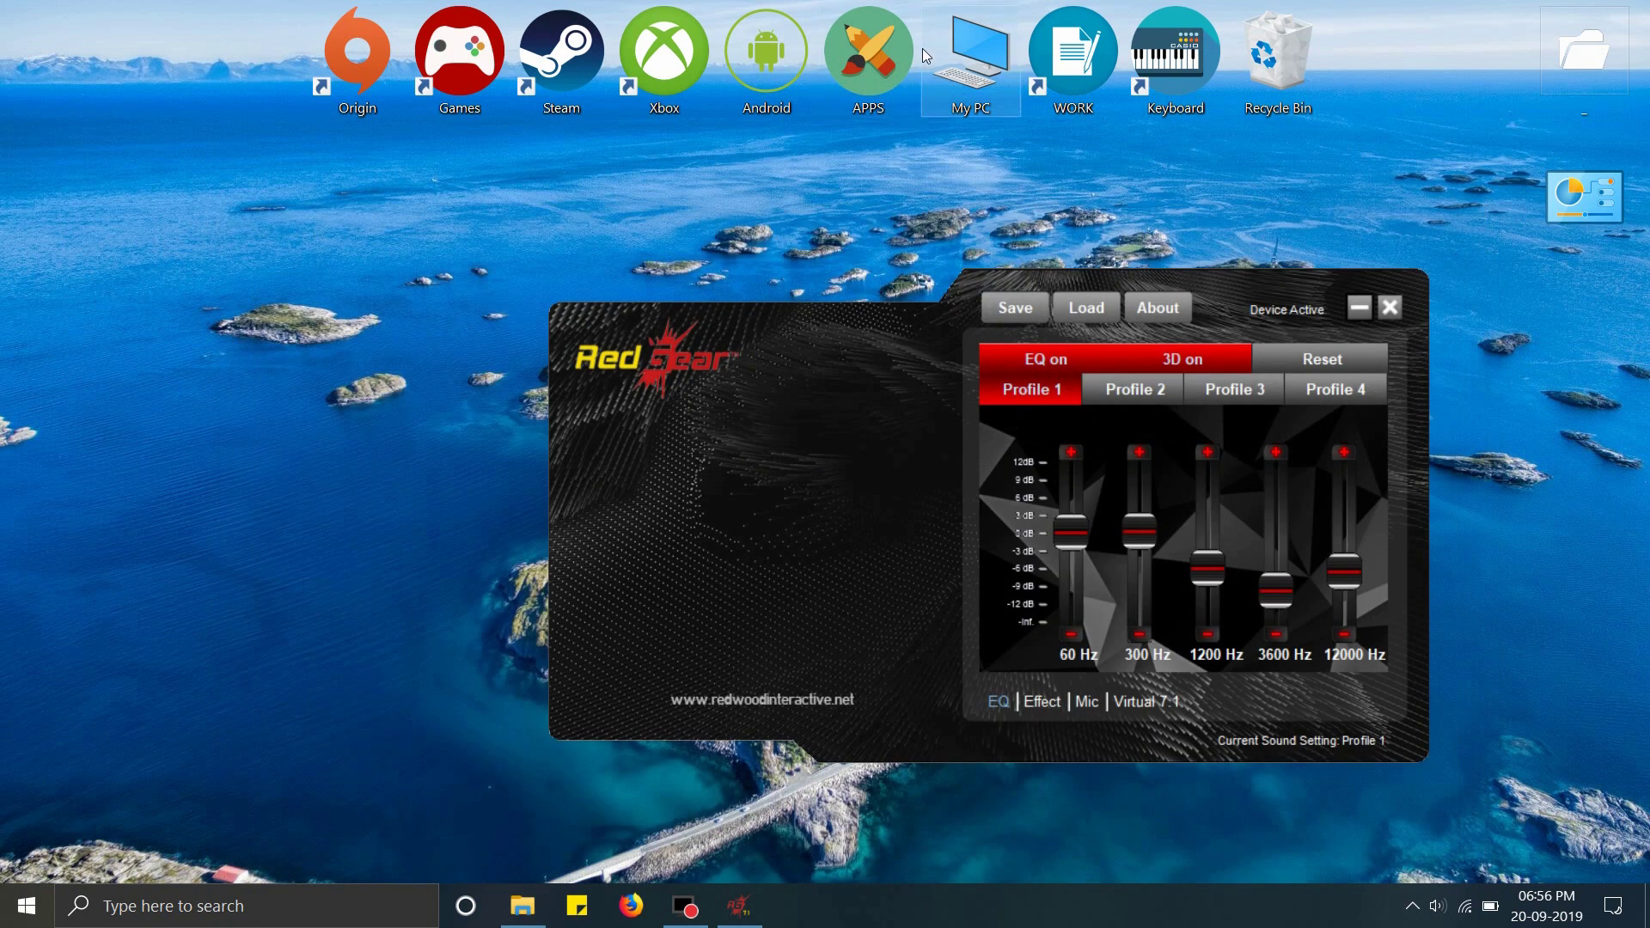
pyautogui.click(862, 55)
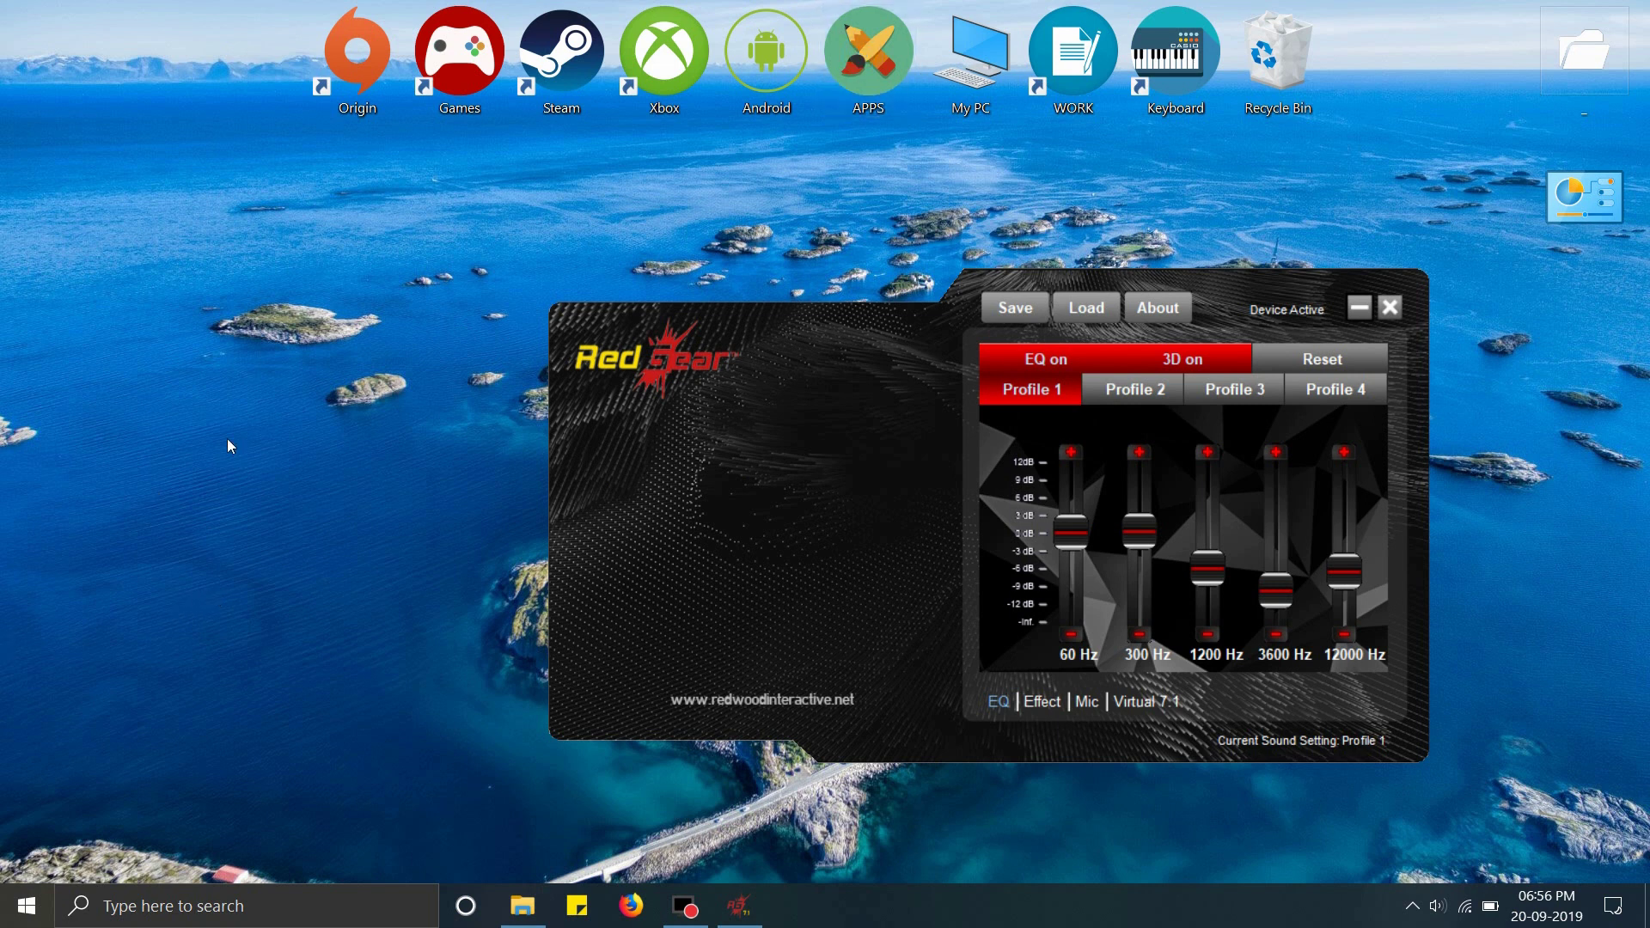
pyautogui.press('Return')
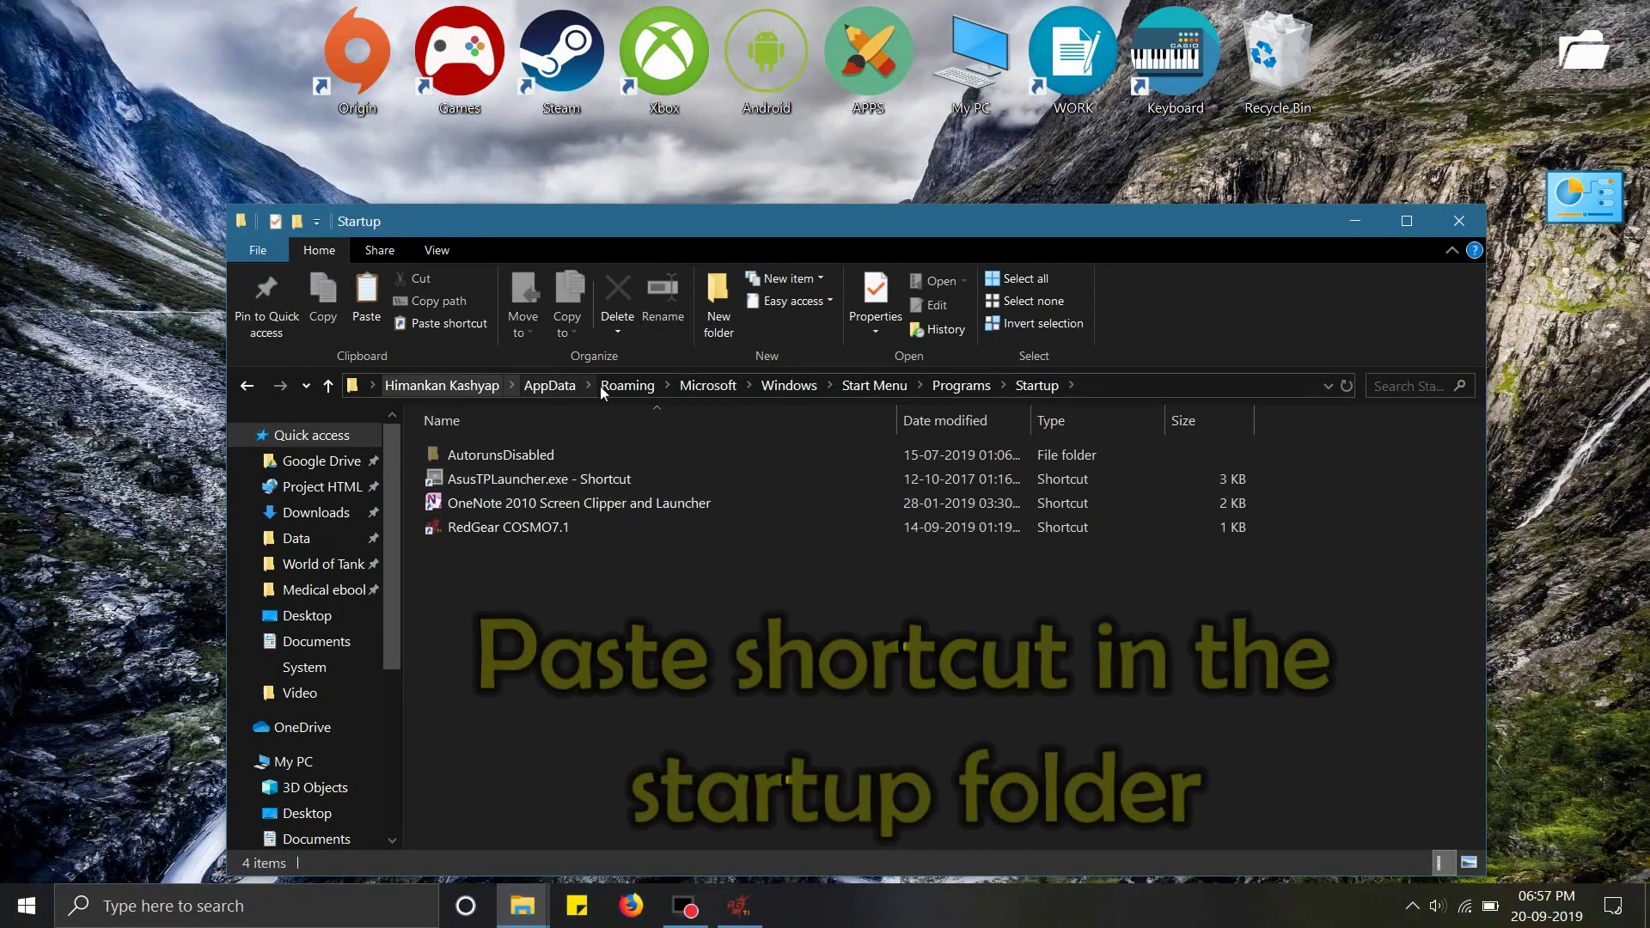
# - Select the pasted RedGear COSMO7.1 shortcut in the Startup folder and maximize the window
pyautogui.click(504, 527)
pyautogui.click(537, 602)
pyautogui.click(526, 532)
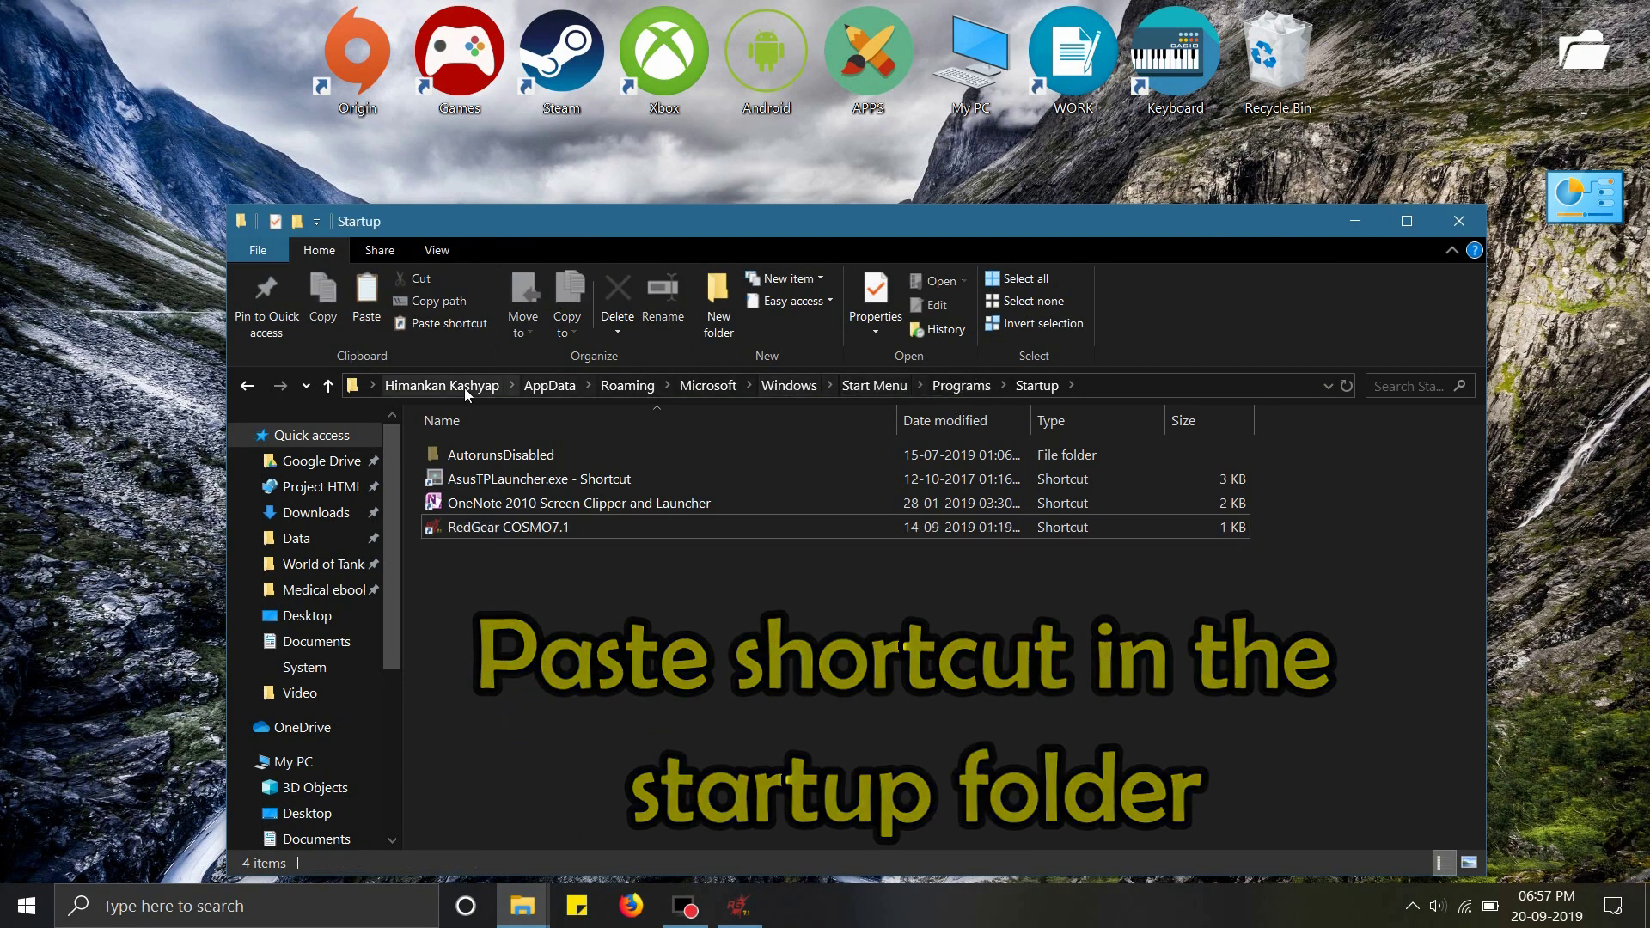
pyautogui.click(1408, 222)
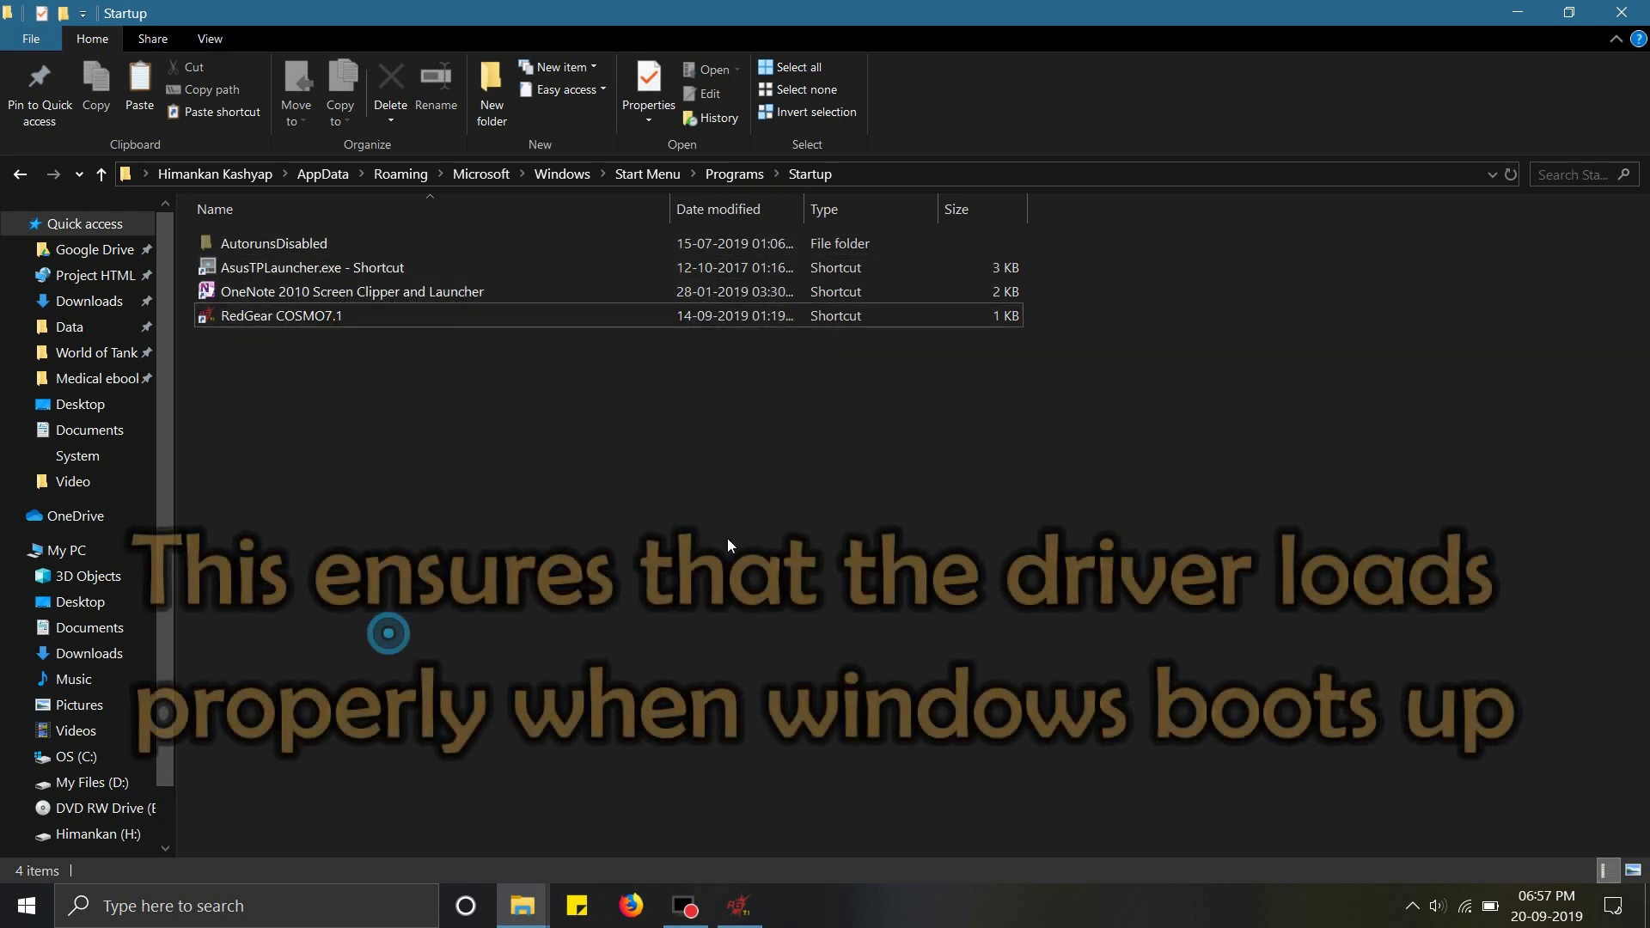
# - Close the Startup folder window to reveal the RedGear equalizer
pyautogui.click(1630, 11)
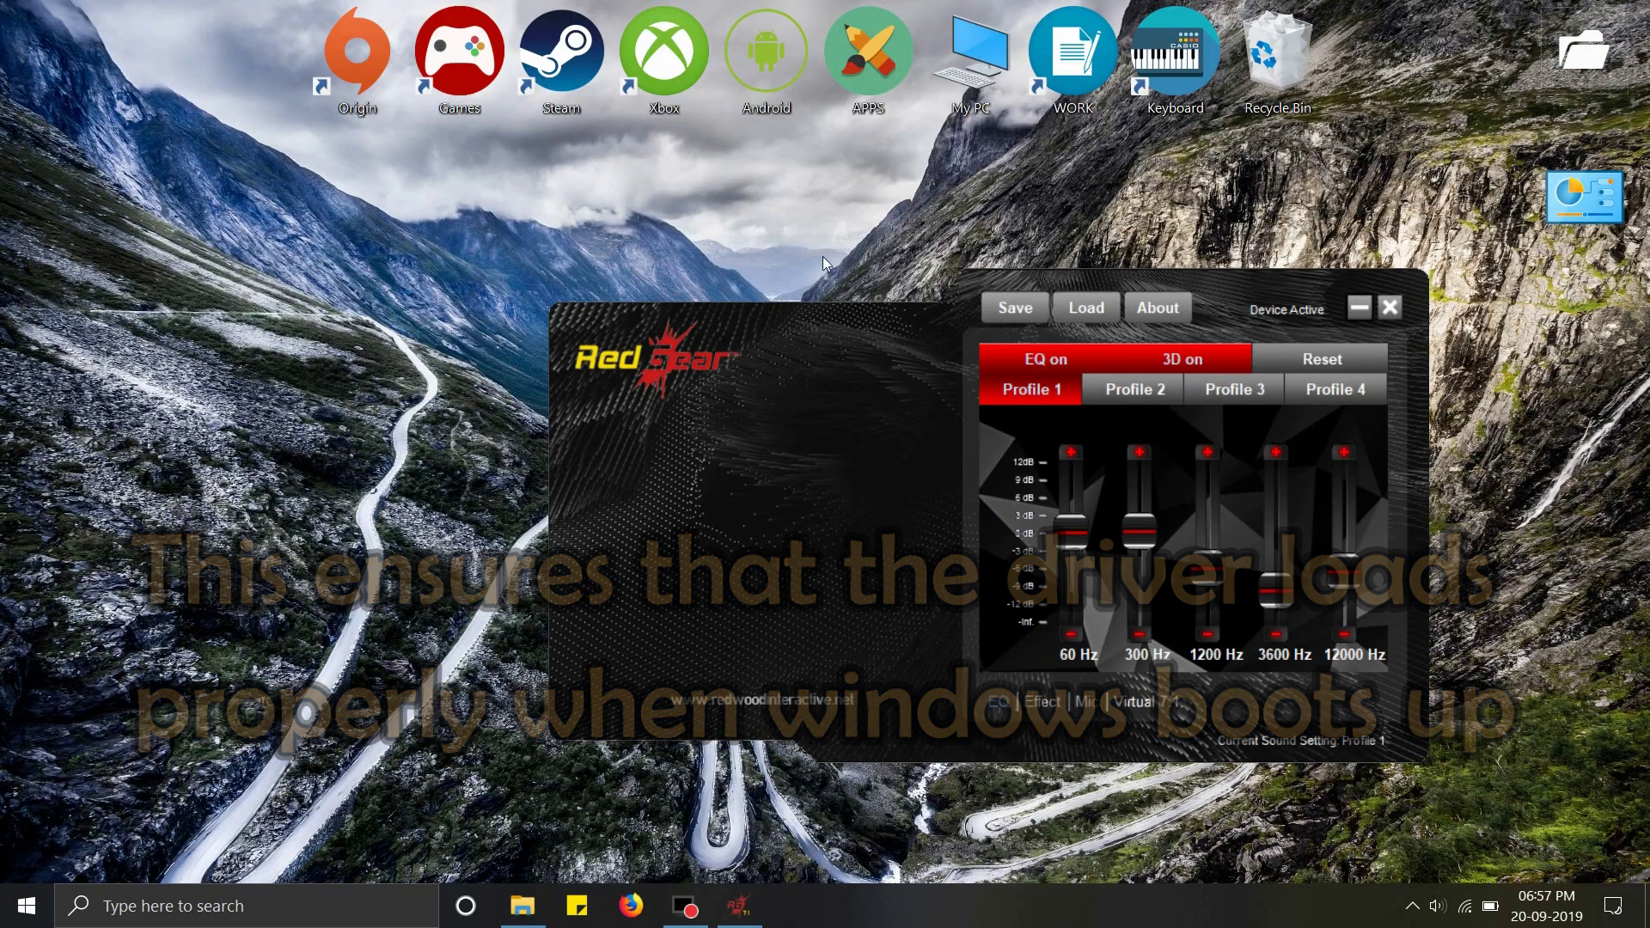
pyautogui.moveTo(685, 922)
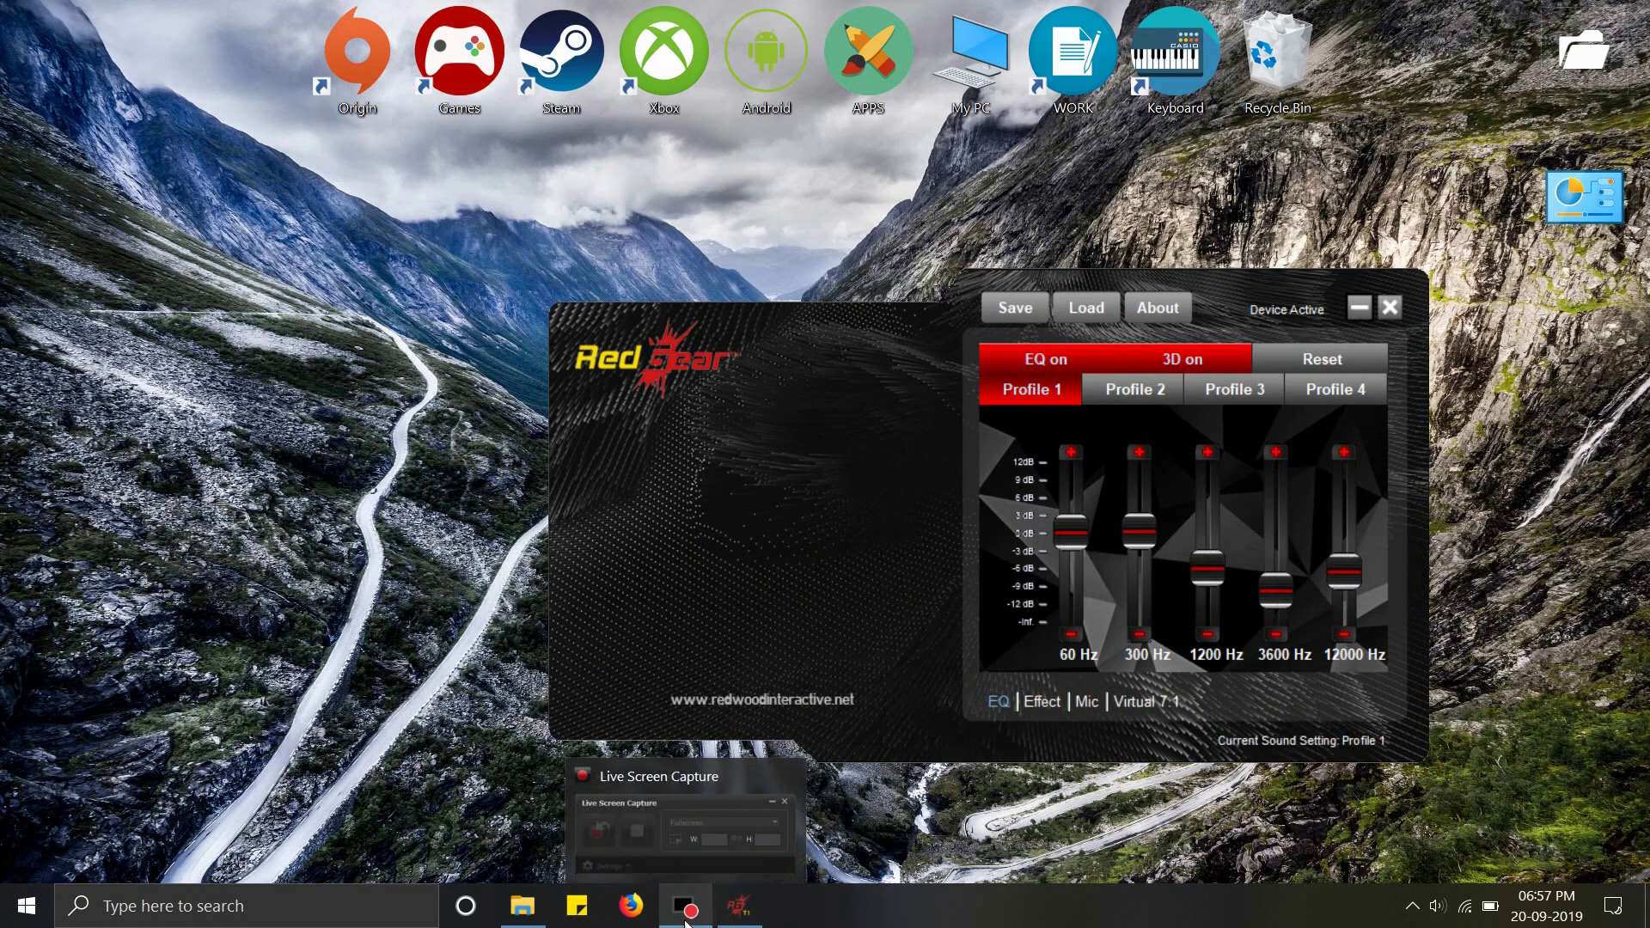